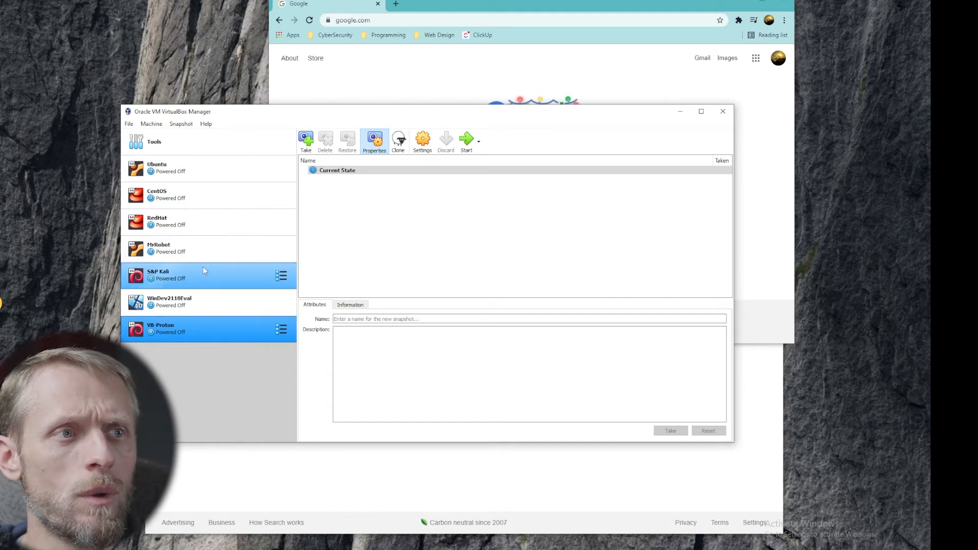
pyautogui.keyDown('ctrl'); pyautogui.click(189, 267); pyautogui.keyUp('ctrl')
pyautogui.keyDown('ctrl'); pyautogui.click(195, 306); pyautogui.keyUp('ctrl')
pyautogui.keyDown('ctrl'); pyautogui.click(197, 277); pyautogui.keyUp('ctrl')
pyautogui.keyDown('ctrl'); pyautogui.click(197, 300); pyautogui.keyUp('ctrl')
pyautogui.keyDown('ctrl'); pyautogui.click(194, 271); pyautogui.keyUp('ctrl')
pyautogui.keyDown('ctrl'); pyautogui.click(194, 297); pyautogui.keyUp('ctrl')
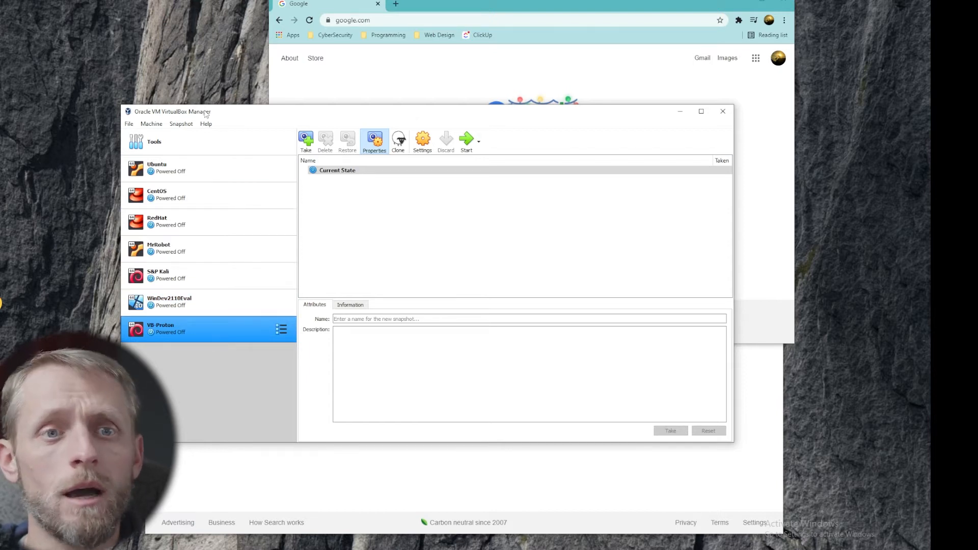
# - Switch to the Chrome browser and search Google for "virtualbox kali linux 2021 ova"
pyautogui.click(445, 7)
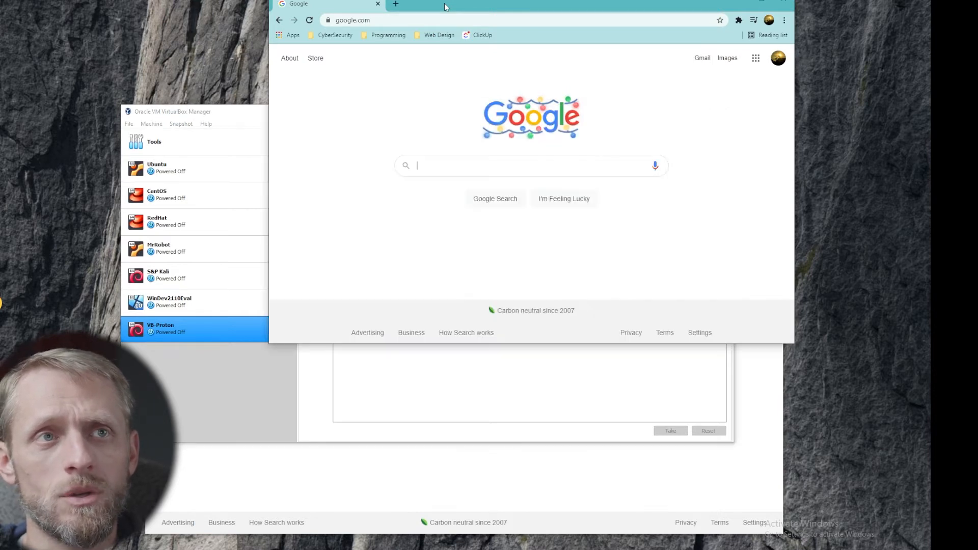
pyautogui.click(467, 161)
pyautogui.write('vi')
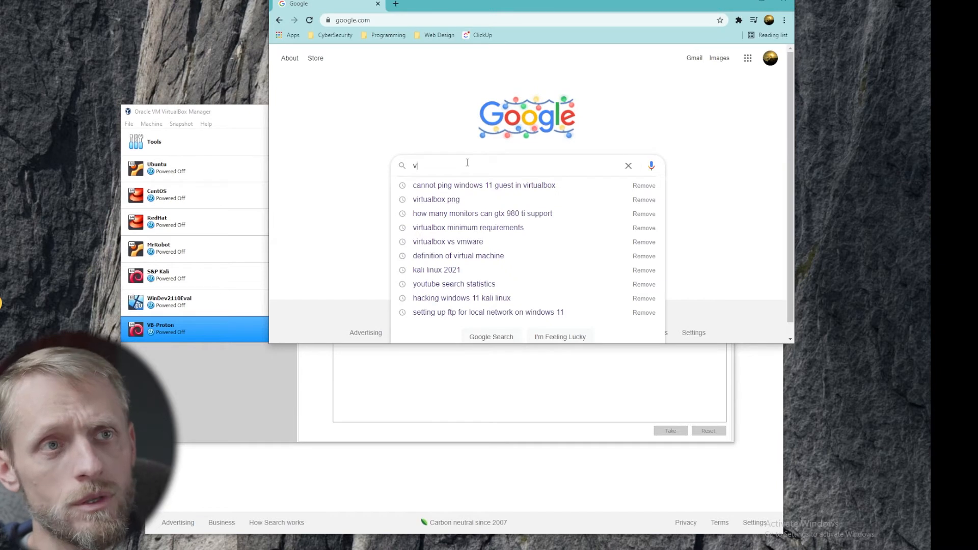
pyautogui.write('rtual')
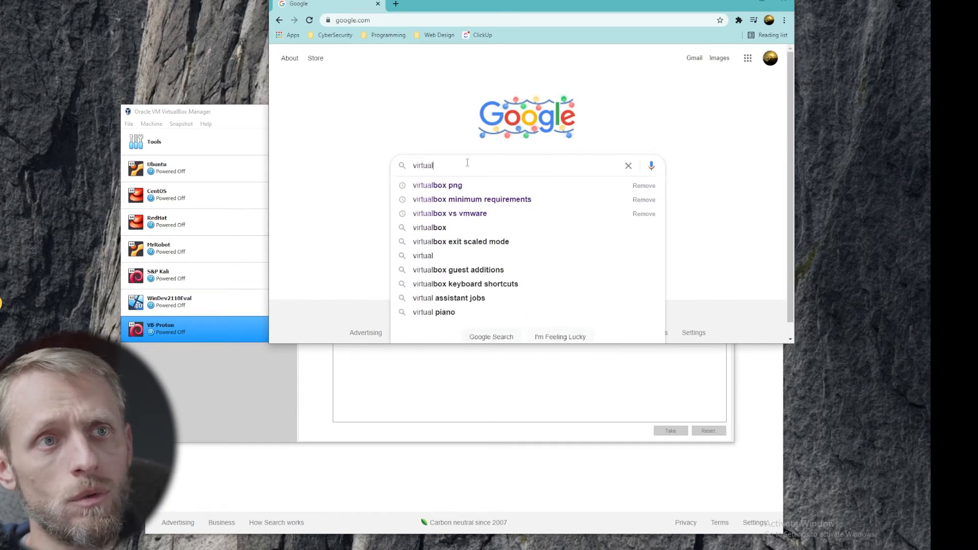
pyautogui.write('box kal')
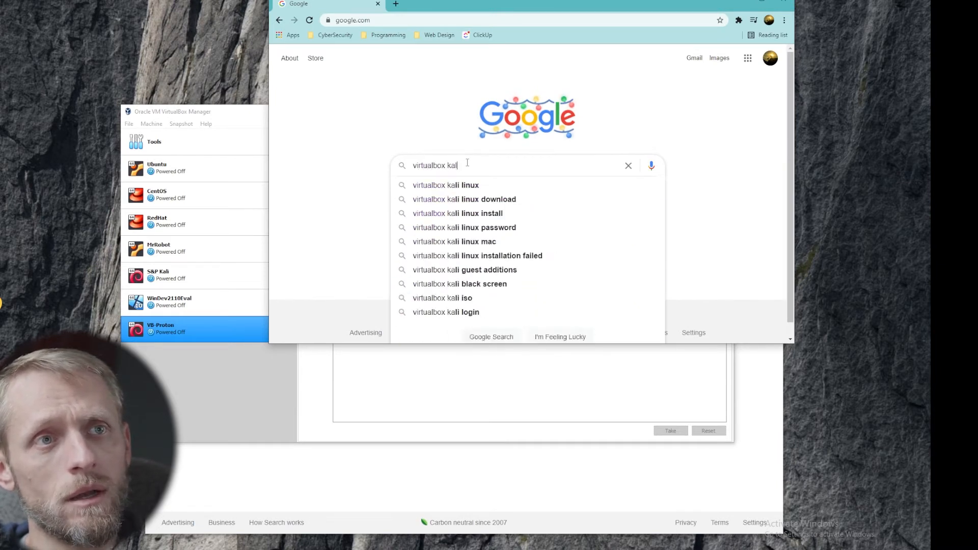
pyautogui.write('i linux 2')
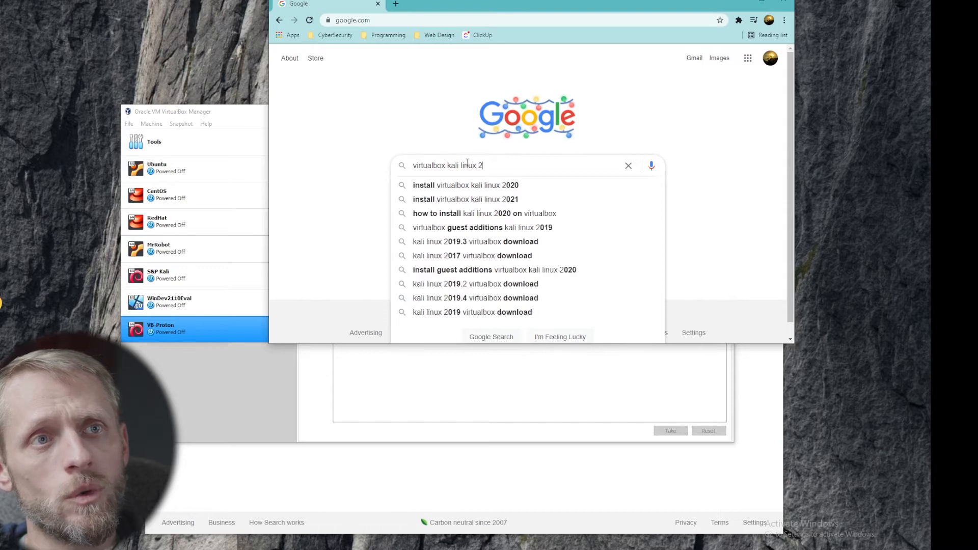
pyautogui.write('021 ova')
pyautogui.press('Return')
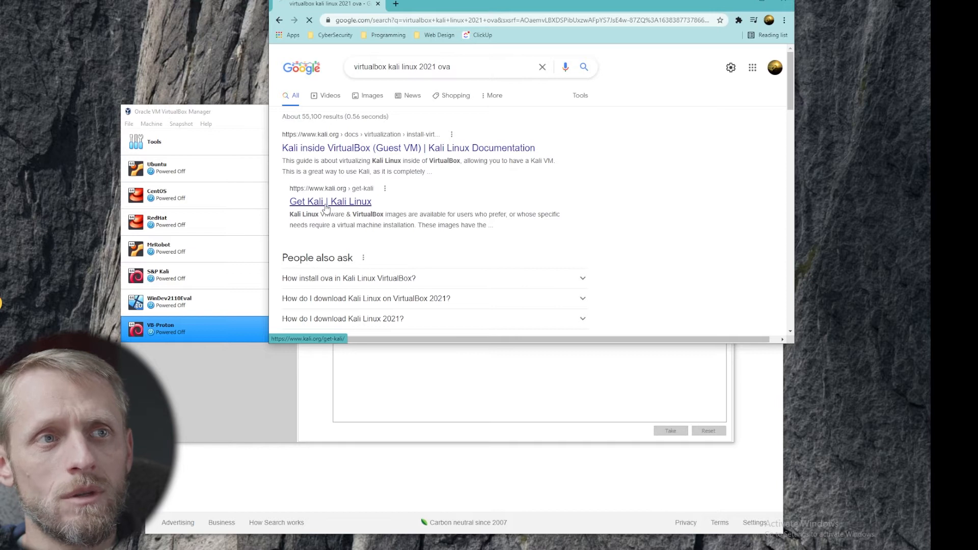
# - Open the Get Kali page from the search results, enlarge the browser window and go to the Virtual Machines images
pyautogui.click(326, 204)
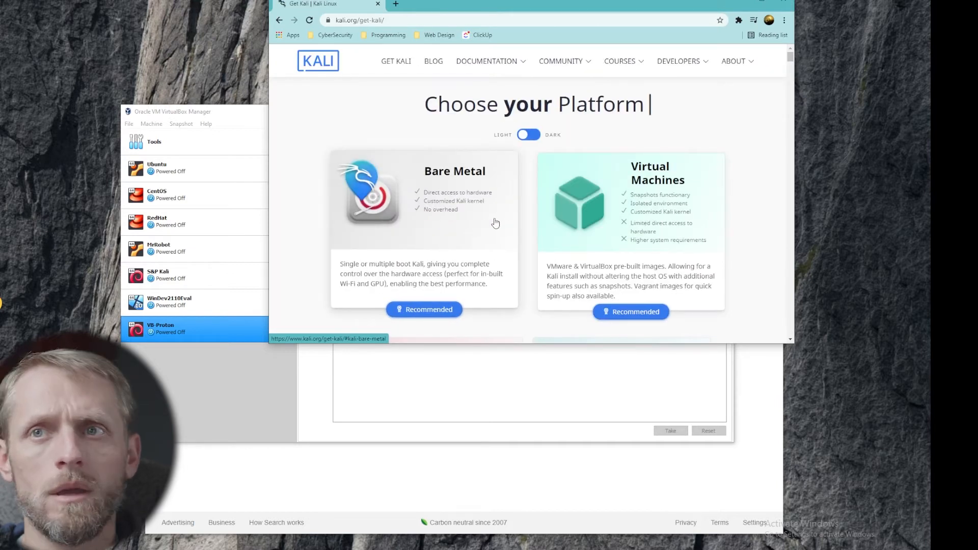
pyautogui.moveTo(547, 2); pyautogui.dragTo(513, 70)
pyautogui.moveTo(606, 416); pyautogui.dragTo(607, 488)
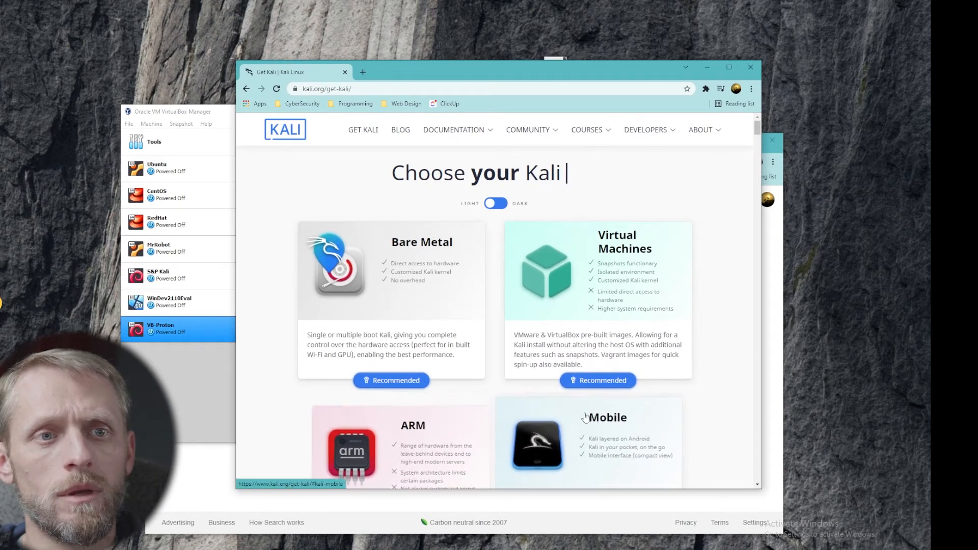
pyautogui.click(590, 309)
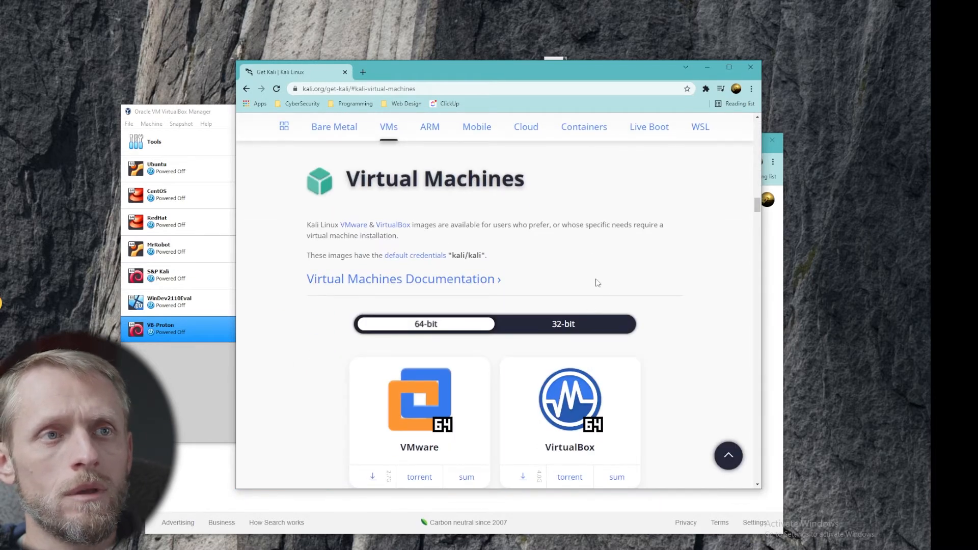
pyautogui.scroll(-2, 597, 283)
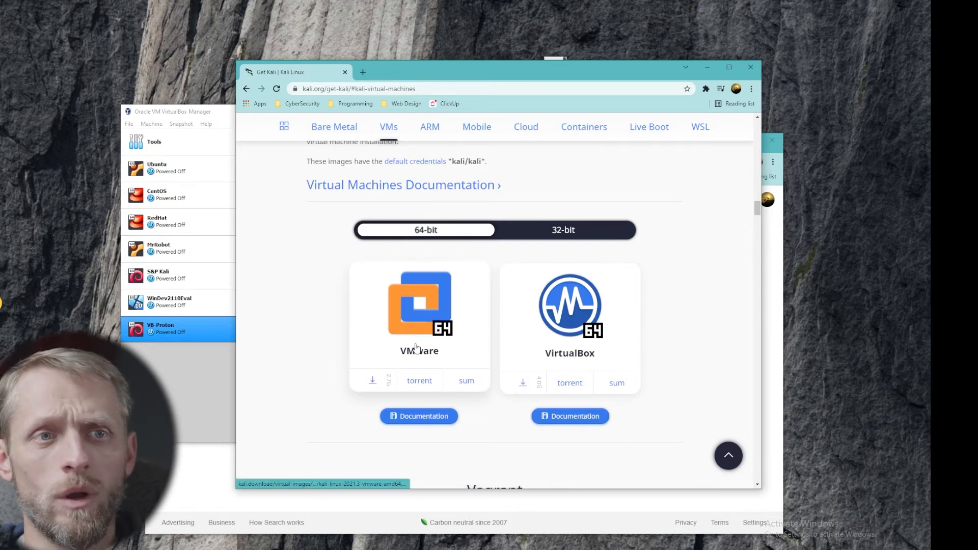
# - Start downloading the 64-bit VirtualBox image of Kali Linux and cancel the download
pyautogui.click(587, 343)
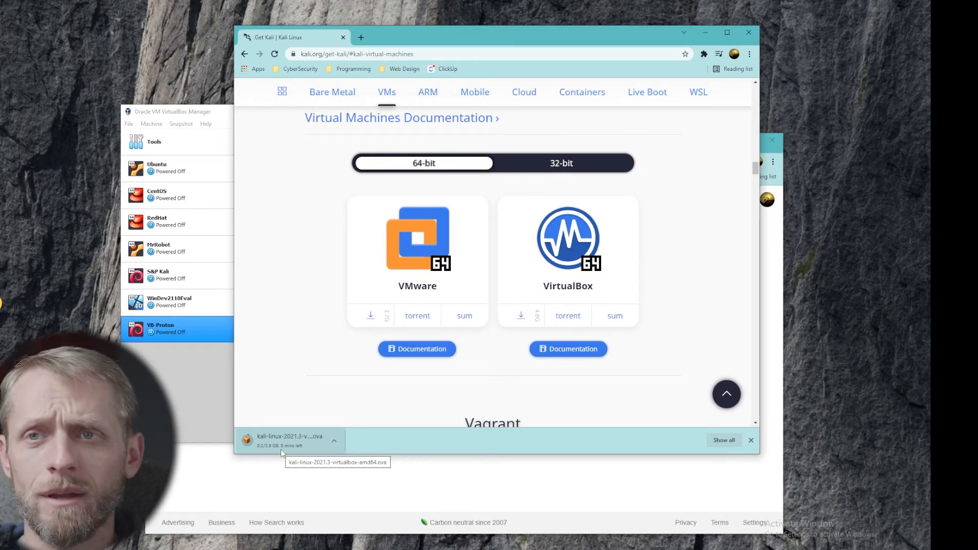
pyautogui.click(335, 441)
pyautogui.click(354, 485)
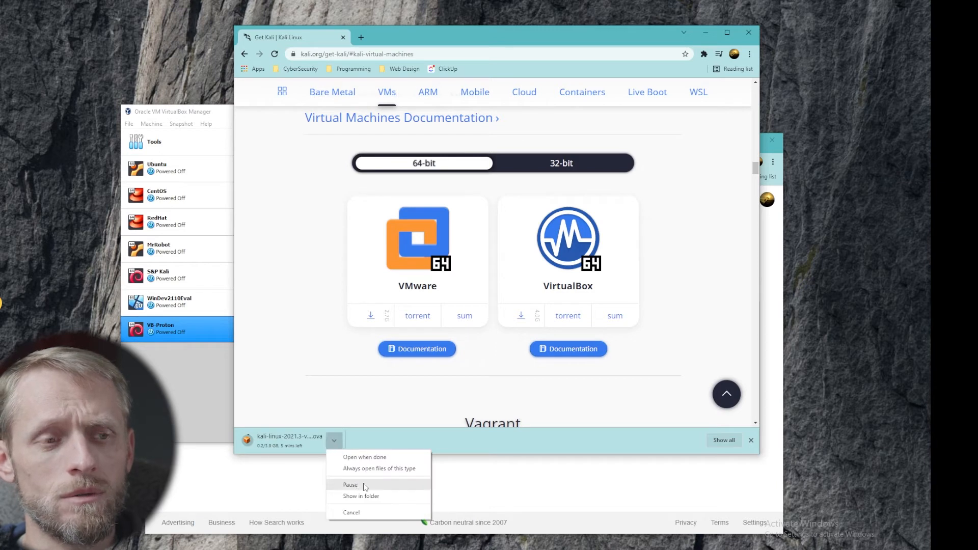
pyautogui.click(356, 512)
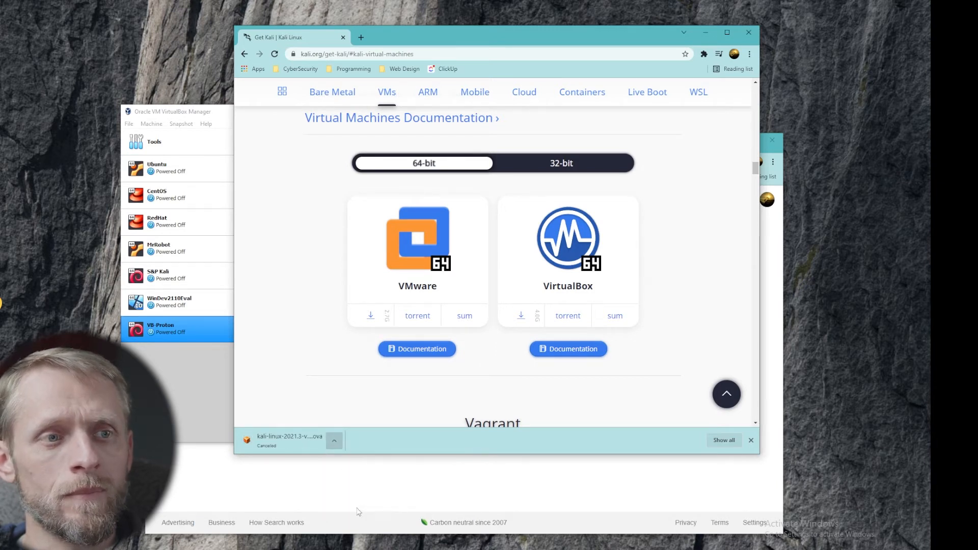
# - Switch to VirtualBox Manager, start an appliance import from the local file system and open the file chooser
pyautogui.click(204, 372)
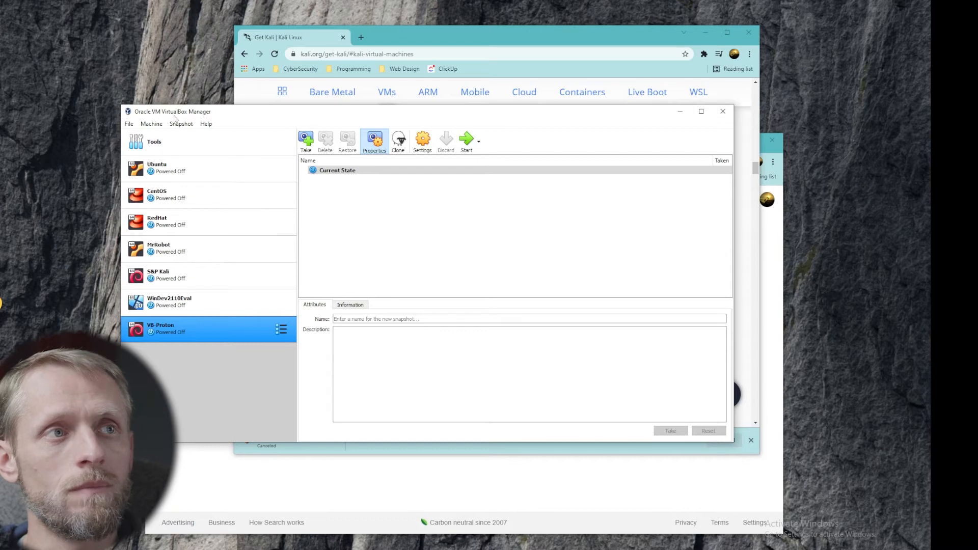
pyautogui.click(130, 124)
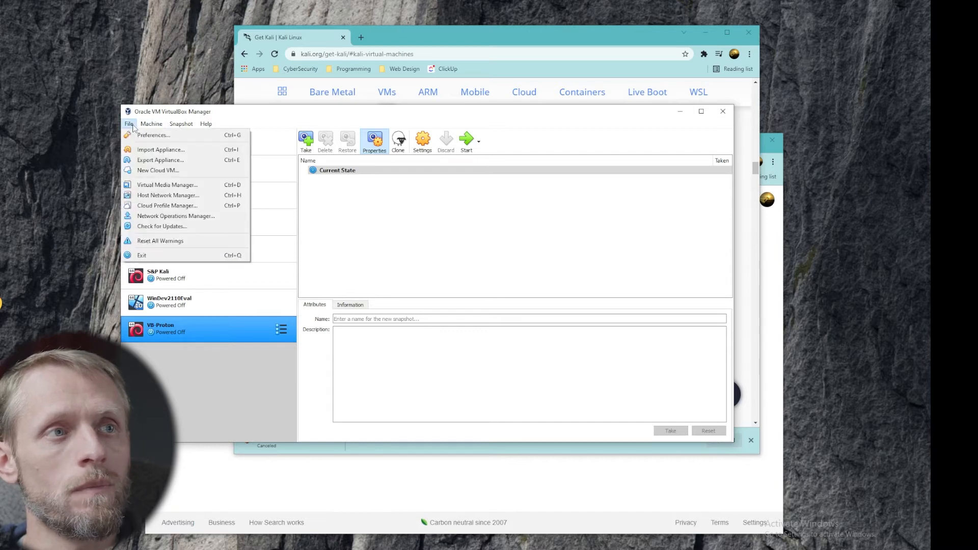
pyautogui.click(150, 151)
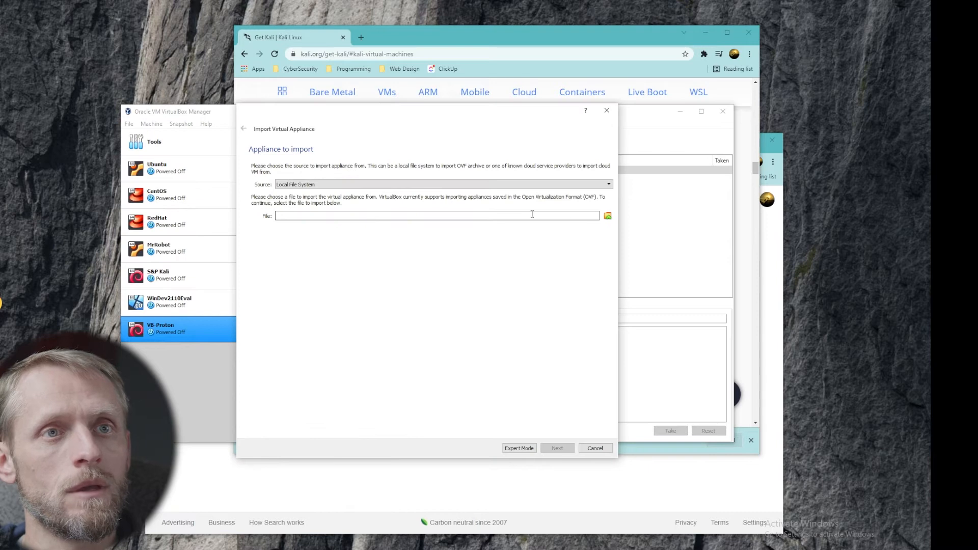
pyautogui.click(608, 215)
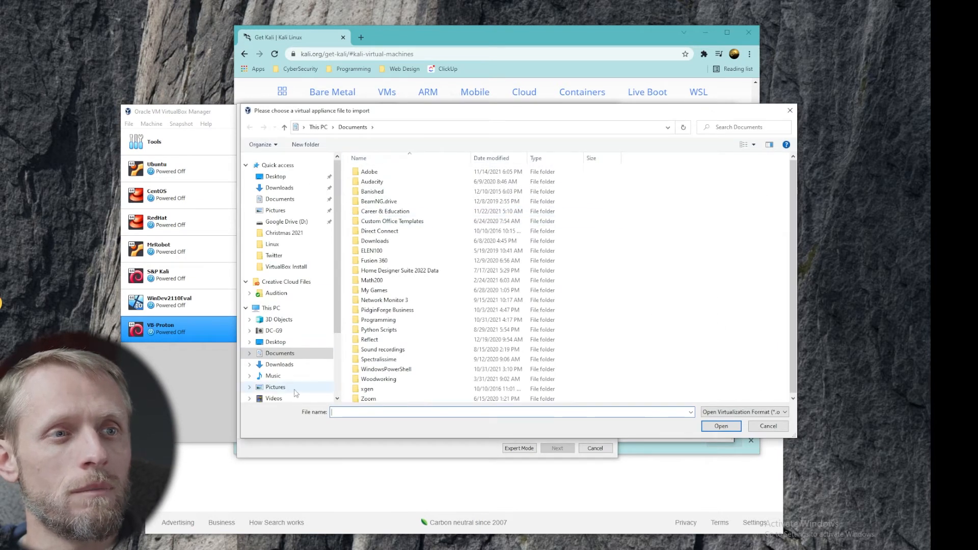
# - Browse to the VMs\Distros folder on the Cache (G:) drive
pyautogui.scroll(-3, 277, 357)
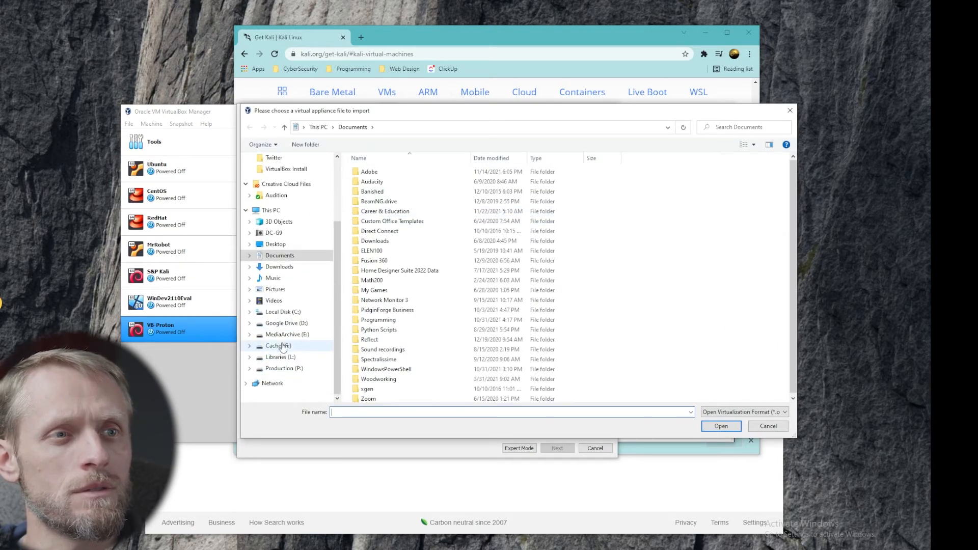
pyautogui.click(278, 345)
pyautogui.doubleClick(373, 213)
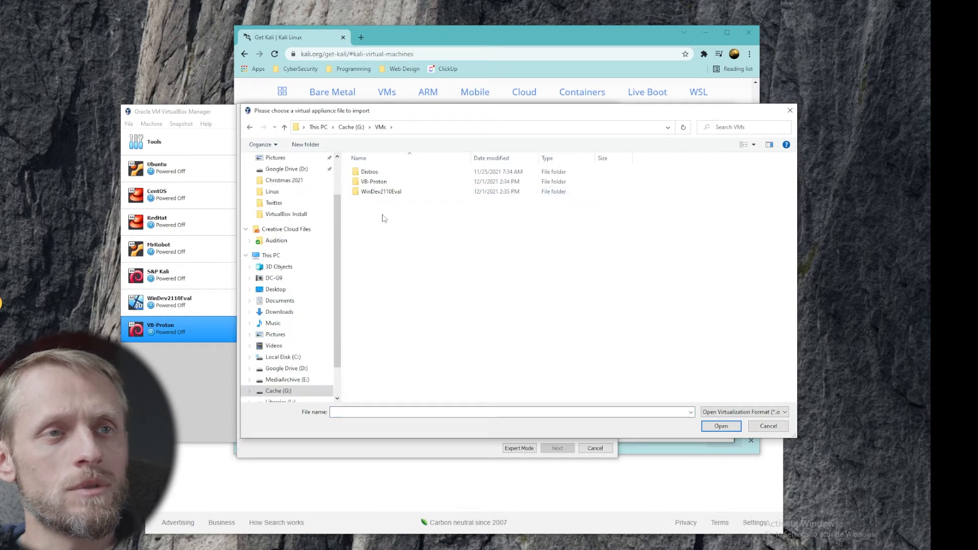
pyautogui.doubleClick(391, 174)
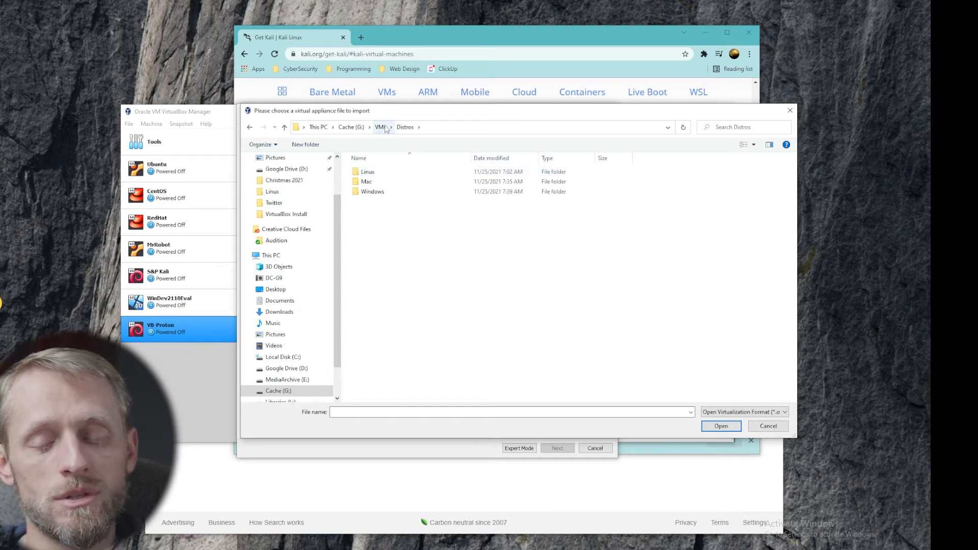
# - Look through the appliance files in the Linux and Windows subfolders and return to the Distros folder
pyautogui.doubleClick(380, 175)
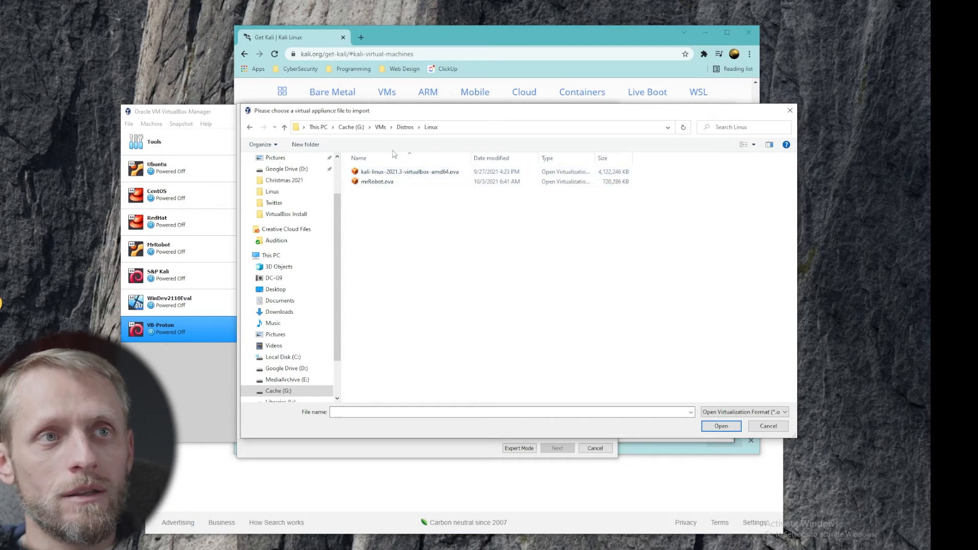
pyautogui.click(403, 127)
pyautogui.doubleClick(369, 192)
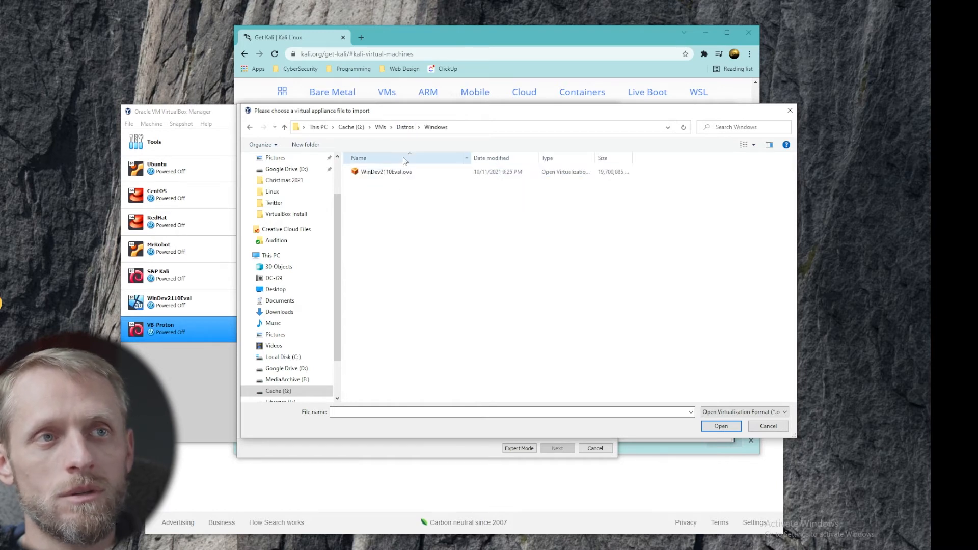
pyautogui.click(405, 127)
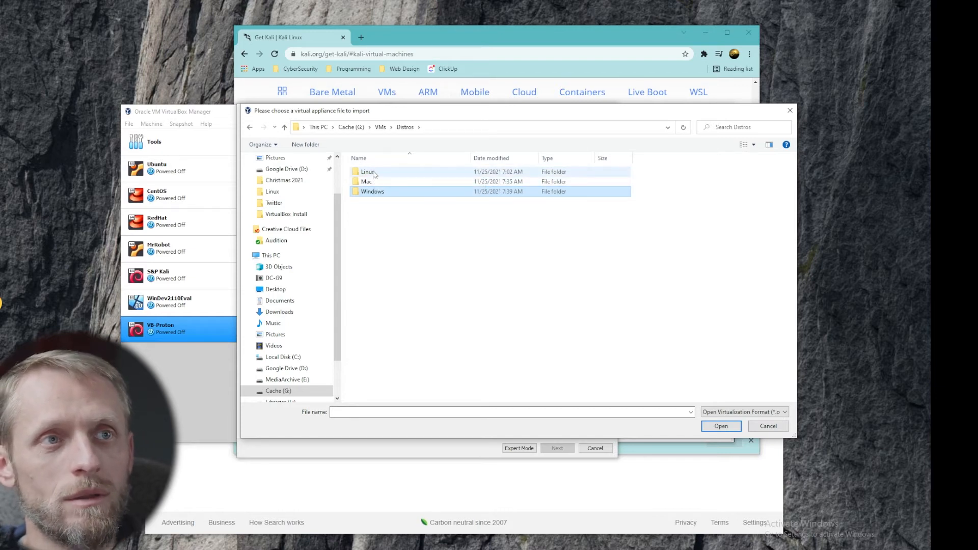
# - Choose kali-linux-2021.3-virtualbox-amd64.ova from the Linux folder as the appliance and proceed to its settings
pyautogui.doubleClick(373, 173)
pyautogui.click(387, 172)
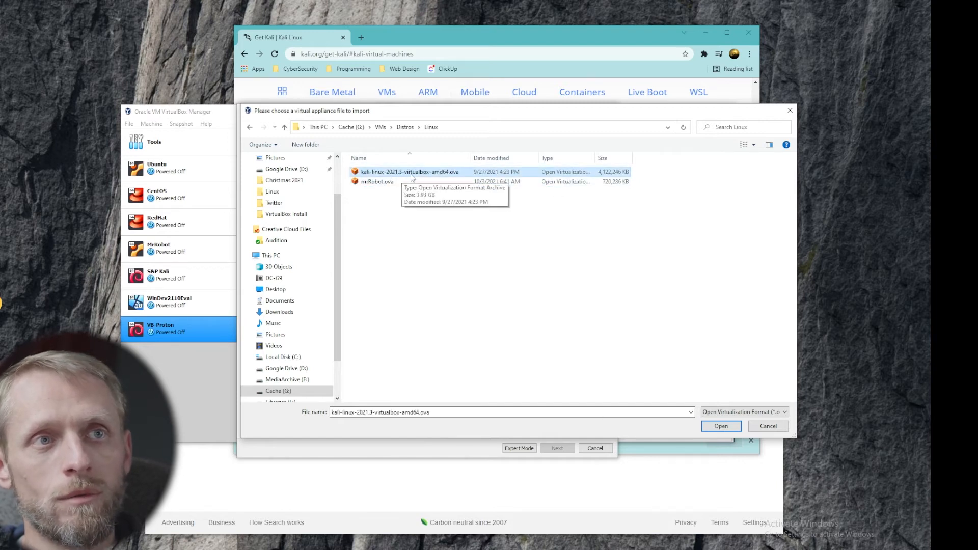
pyautogui.click(721, 425)
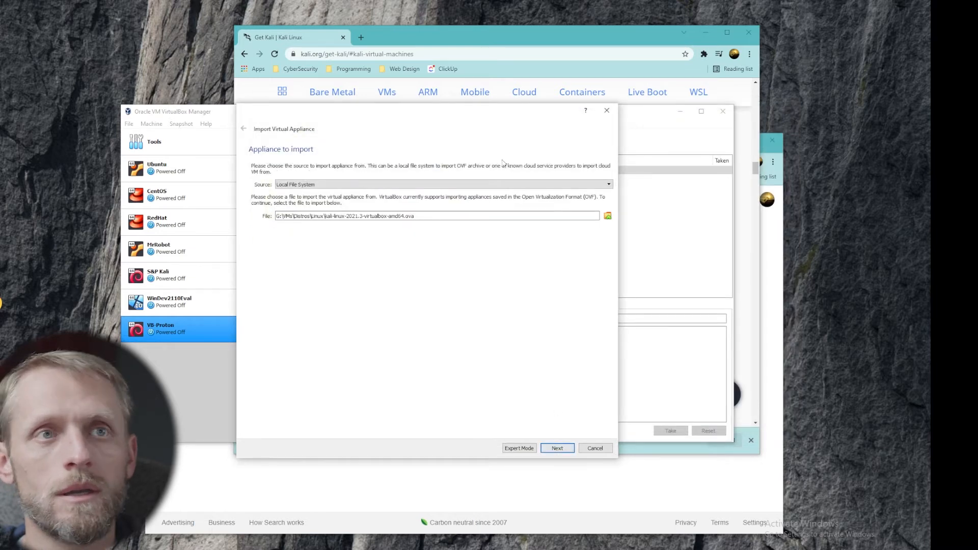
pyautogui.moveTo(455, 112); pyautogui.dragTo(457, 97)
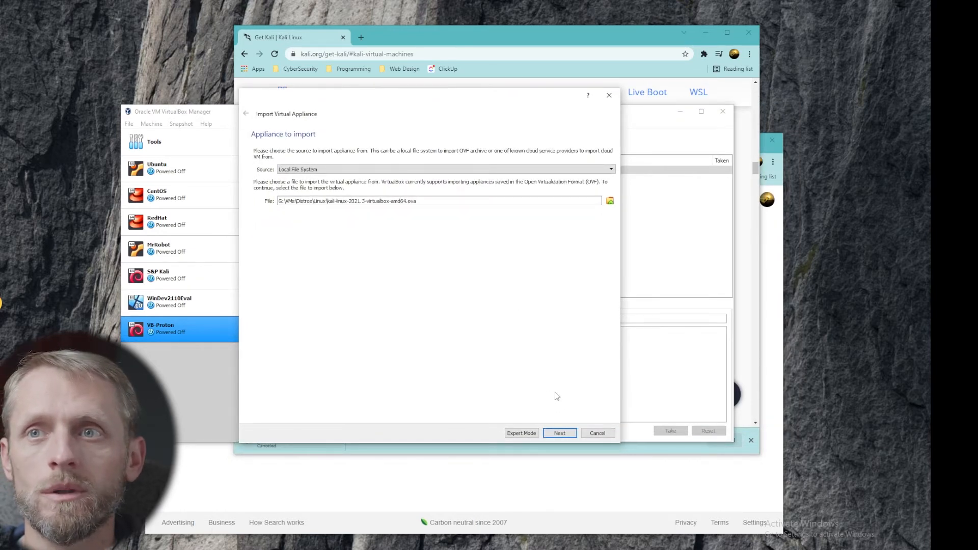
pyautogui.click(565, 434)
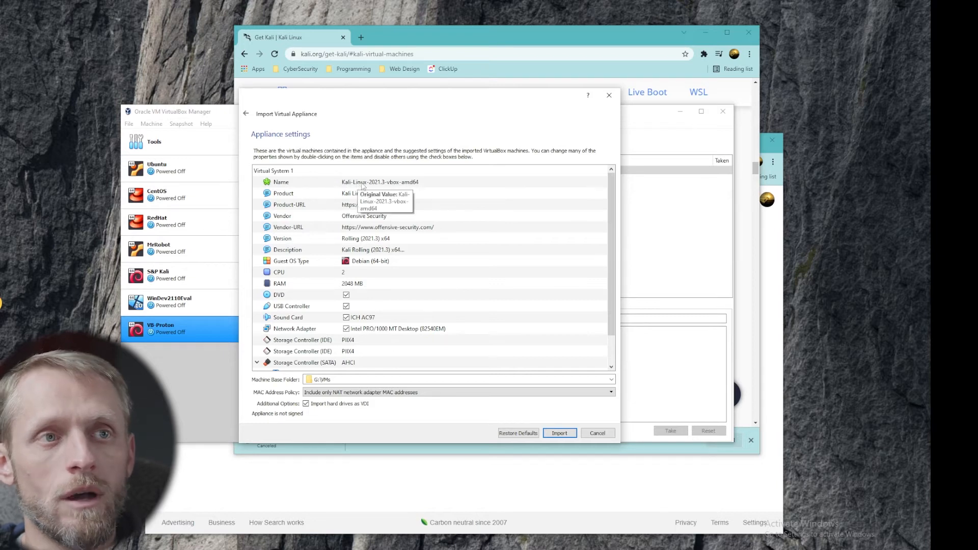
# - Rename the virtual machine being imported to "Kali Linux Demo"
pyautogui.click(365, 183)
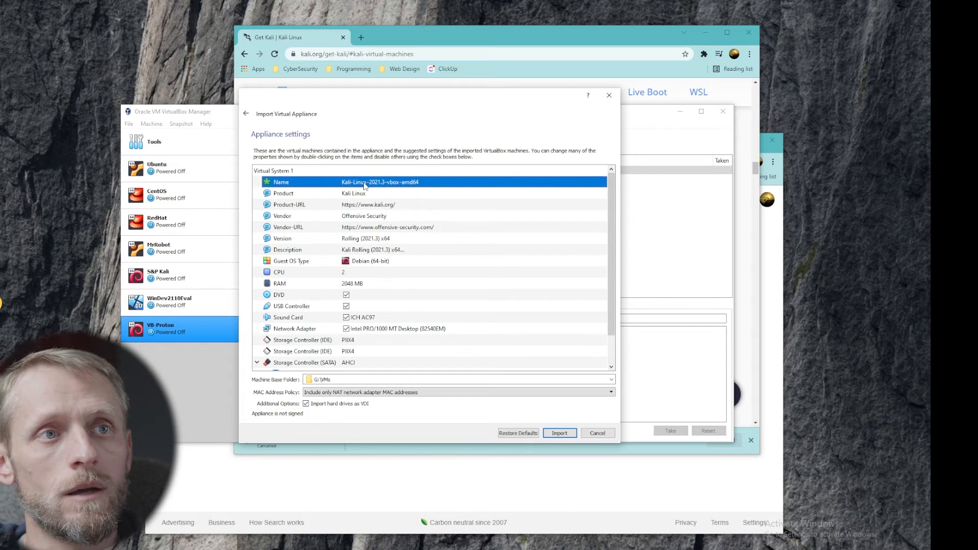
pyautogui.doubleClick(365, 182)
pyautogui.write('Kali L')
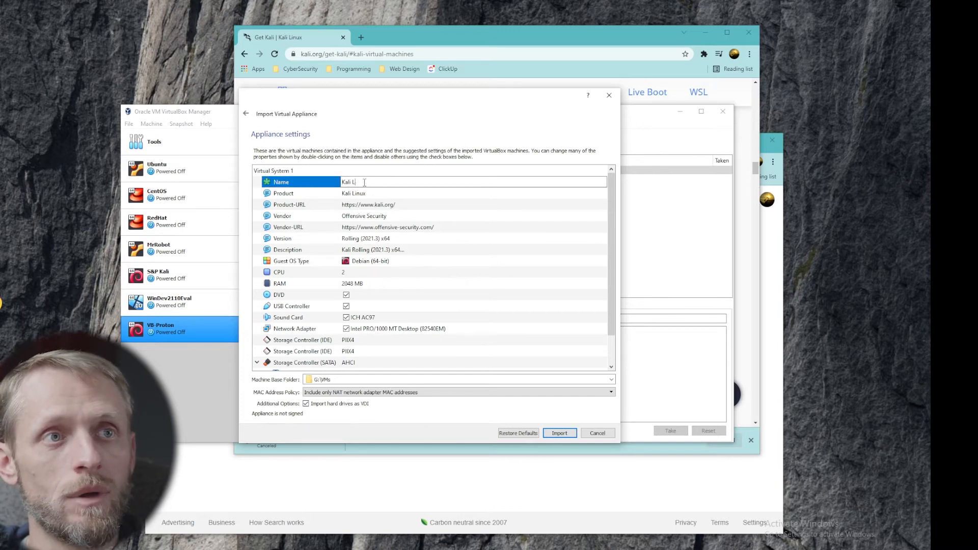
pyautogui.press('Return')
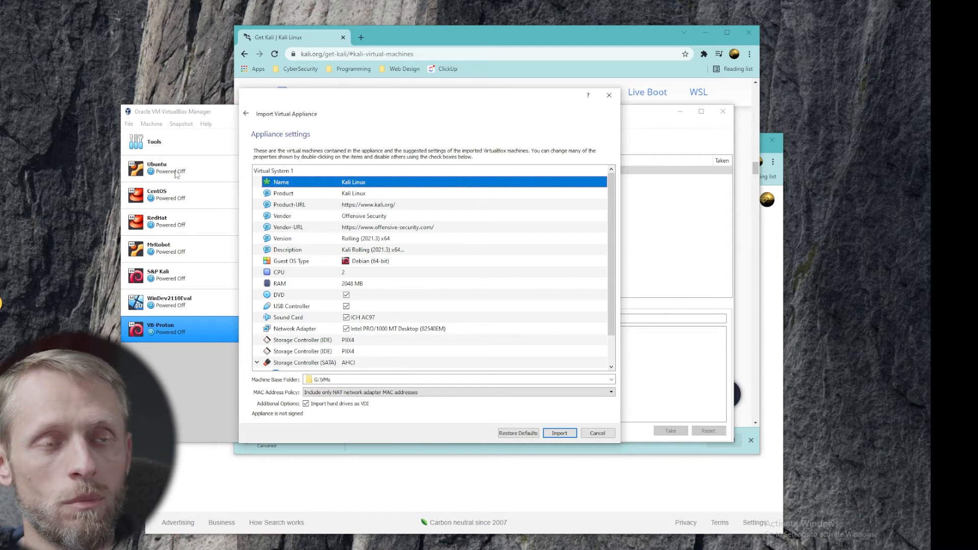
pyautogui.doubleClick(377, 182)
pyautogui.write('Demo')
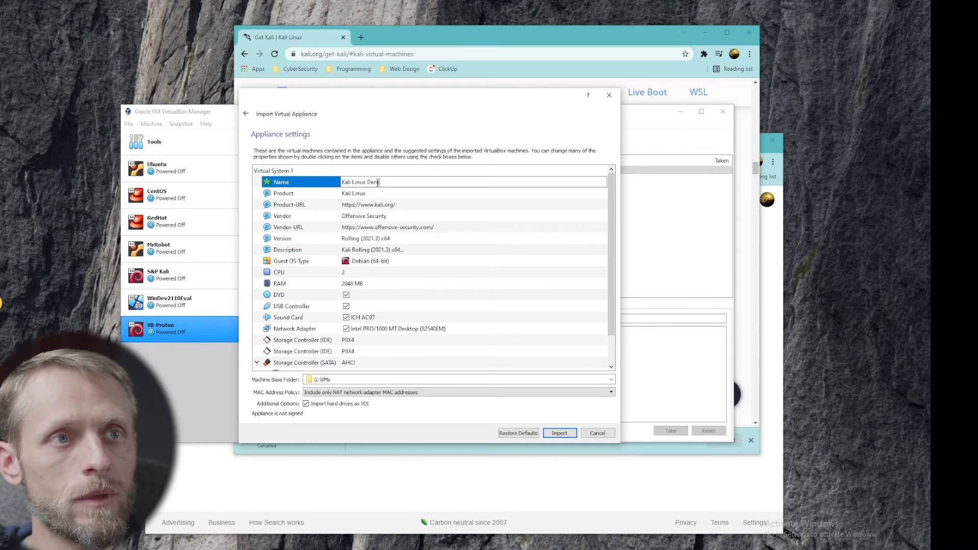
pyautogui.press('Return')
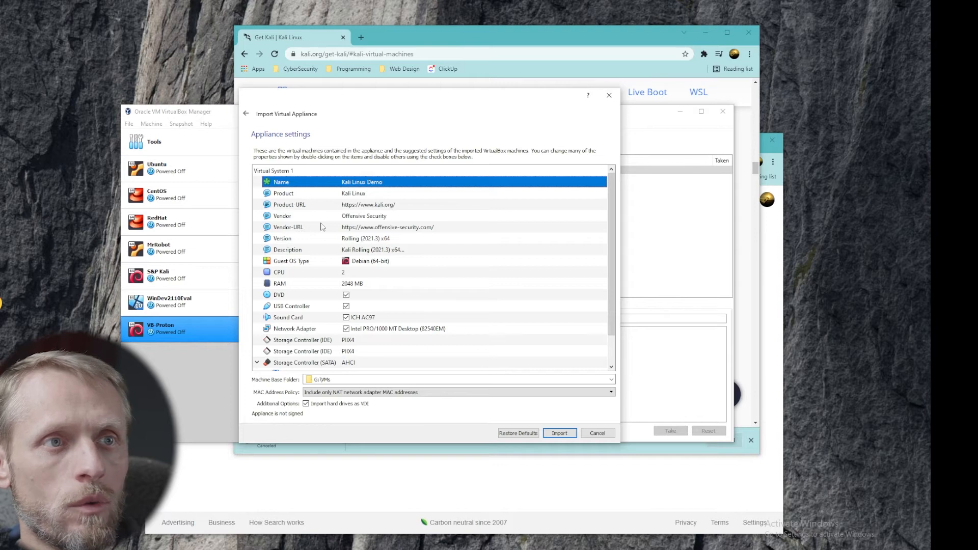
# - Set the CPU count of the virtual machine being imported to 4
pyautogui.click(347, 272)
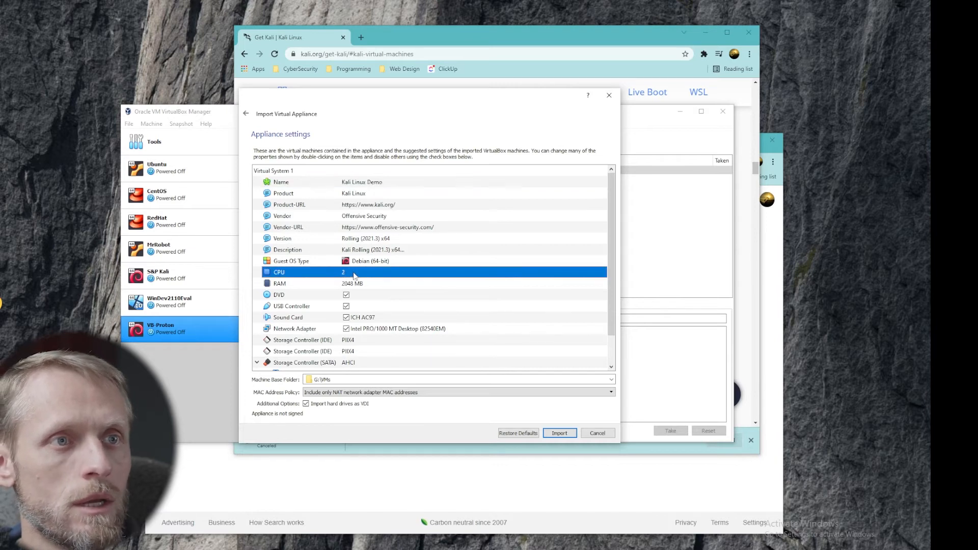
pyautogui.doubleClick(351, 274)
pyautogui.write('4')
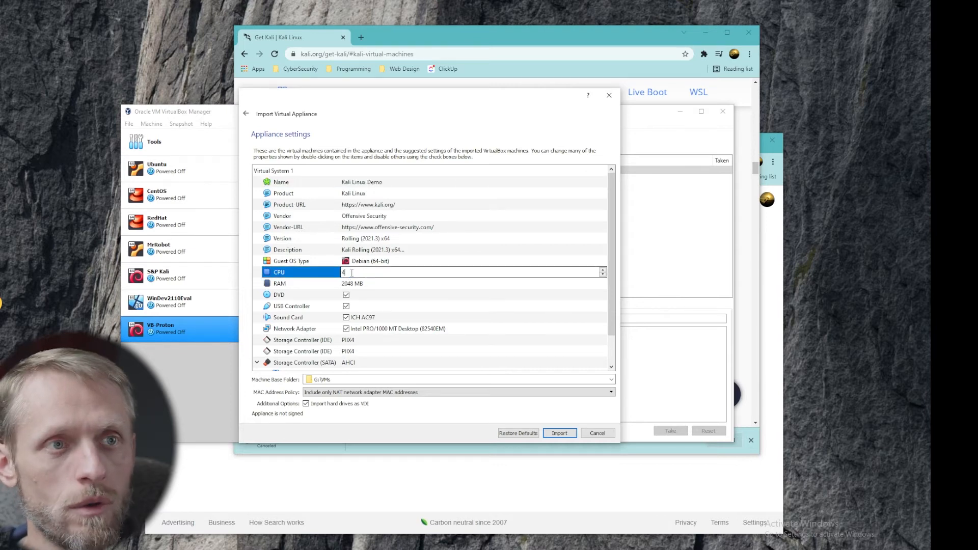
pyautogui.press('Return')
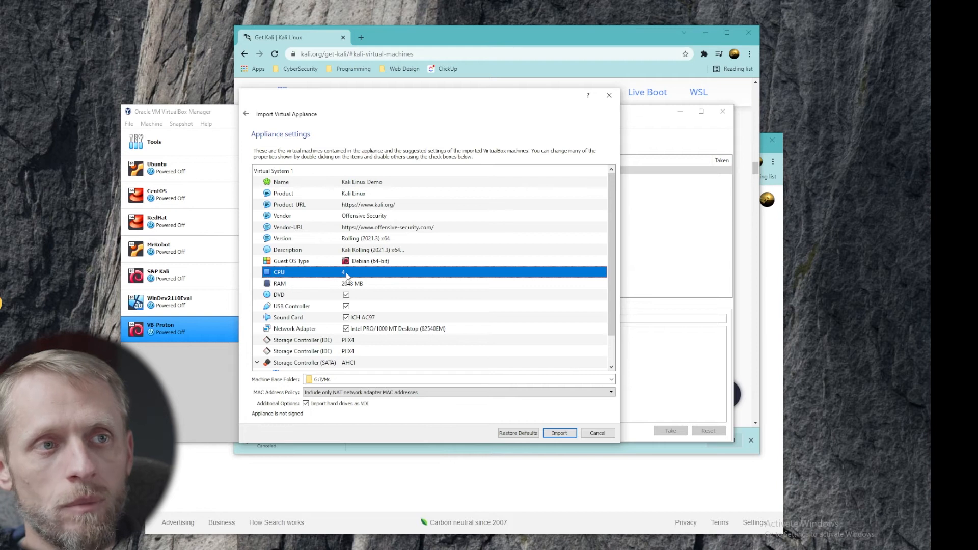
# - Set the RAM of the virtual machine being imported to 8192 MB
pyautogui.click(349, 288)
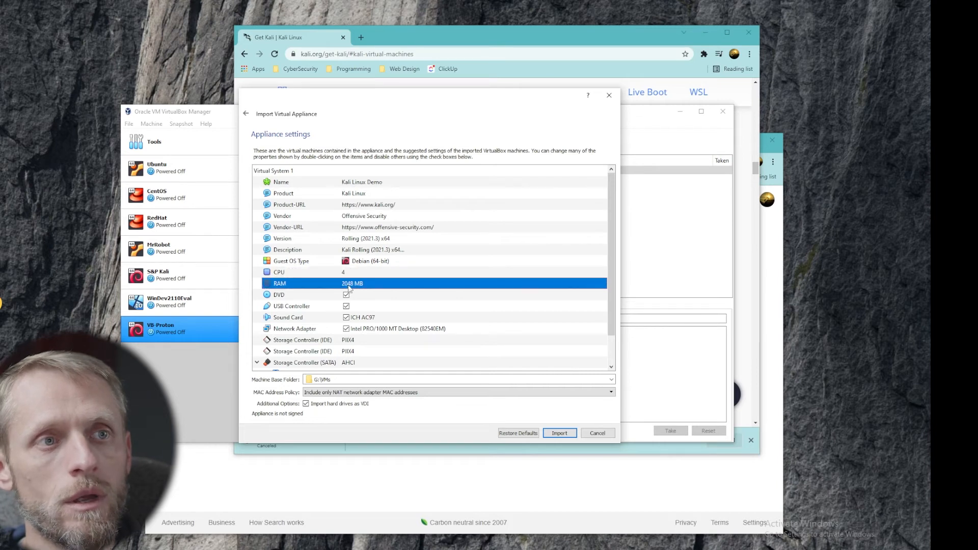
pyautogui.doubleClick(377, 284)
pyautogui.write('81')
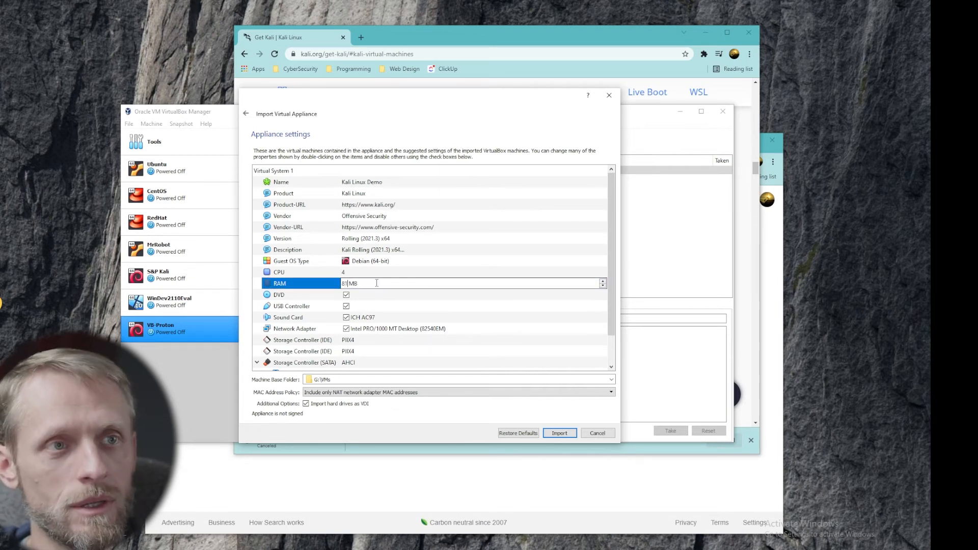
pyautogui.write('92')
pyautogui.press('Return')
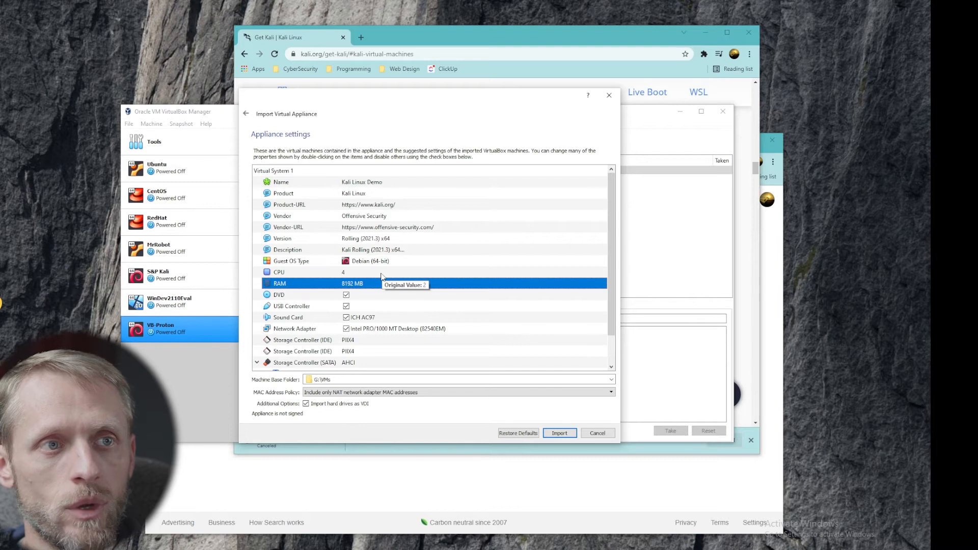
# - Exclude the DVD drive and the ICH AC97 sound card from the appliance import
pyautogui.scroll(-1, 382, 277)
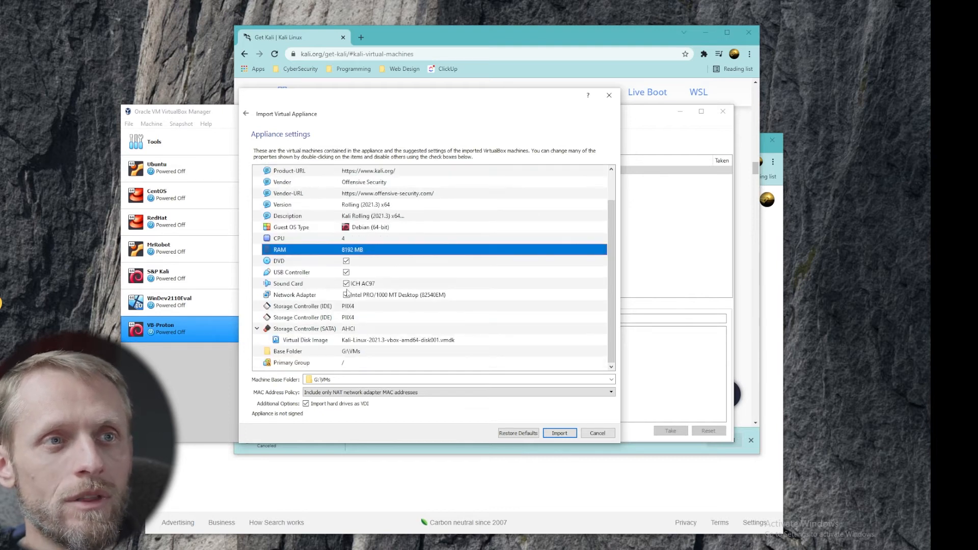
pyautogui.click(347, 261)
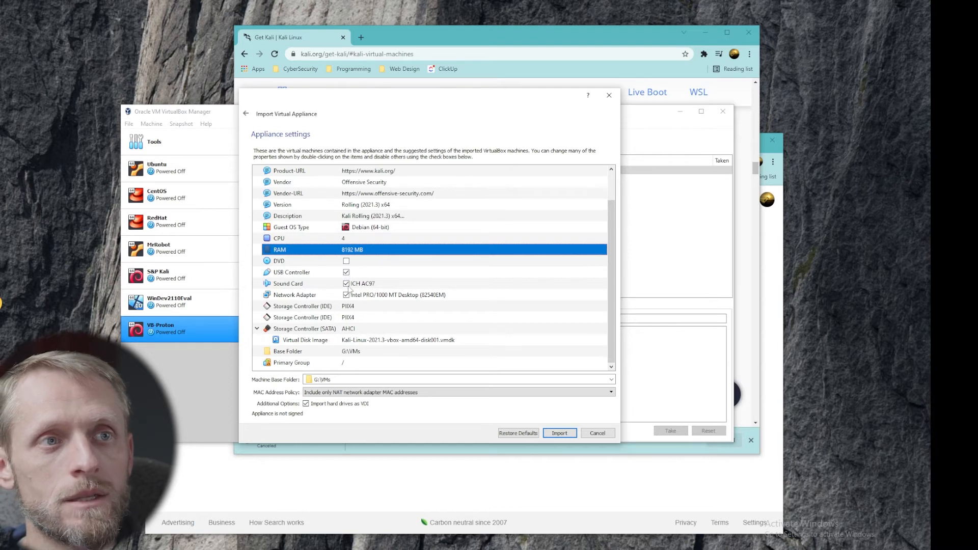
pyautogui.click(347, 283)
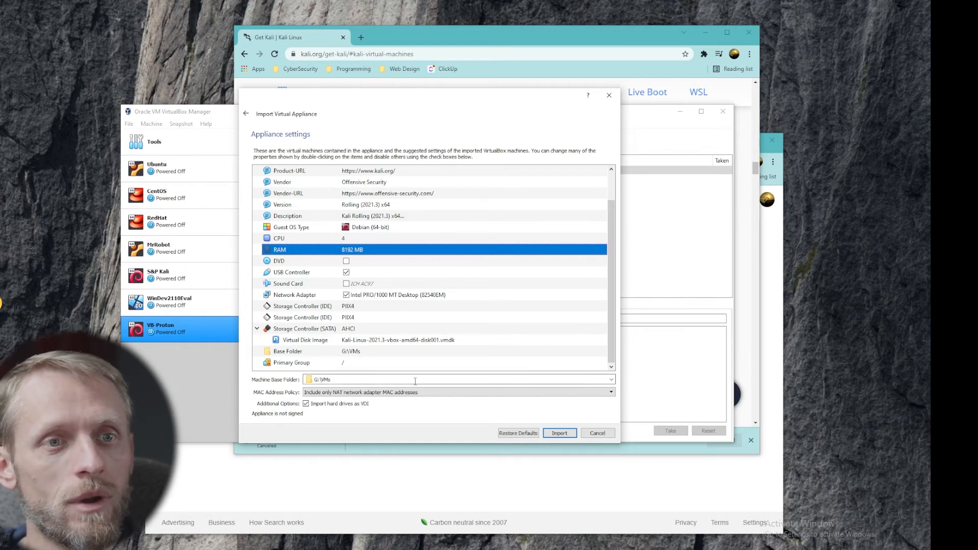
# - Import the appliance and accept its software license agreement
pyautogui.click(559, 434)
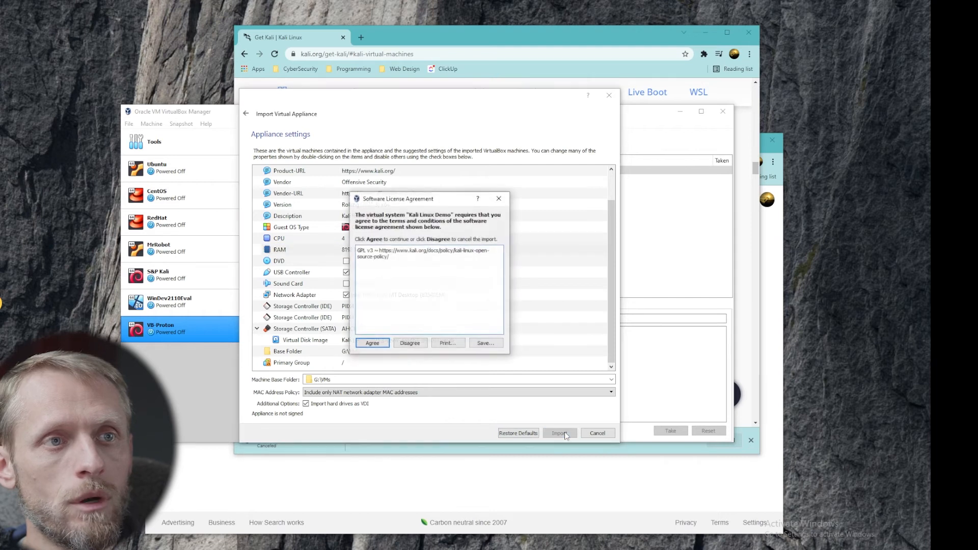
pyautogui.click(372, 344)
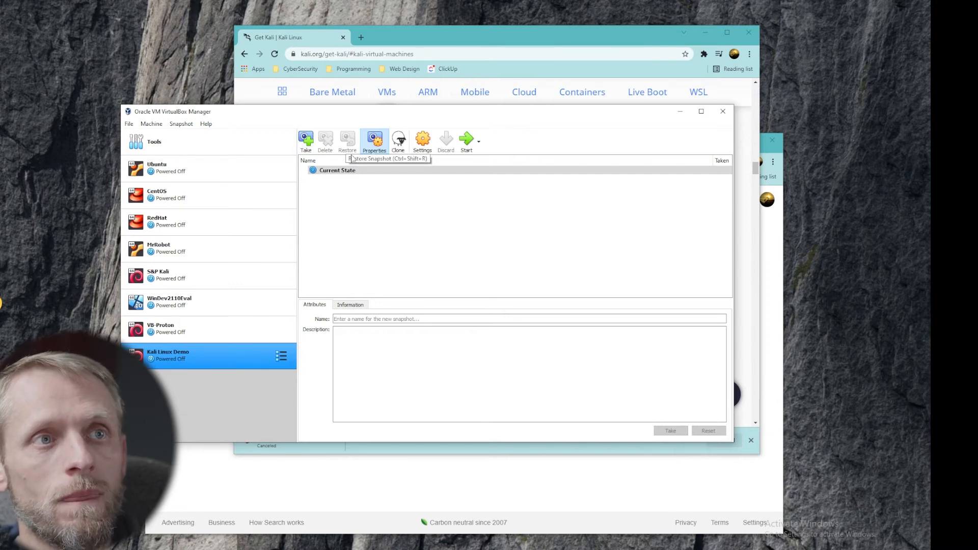
# - Open the Kali Linux Demo settings and review the General options, including shared clipboard modes, description and disk encryption
pyautogui.click(365, 254)
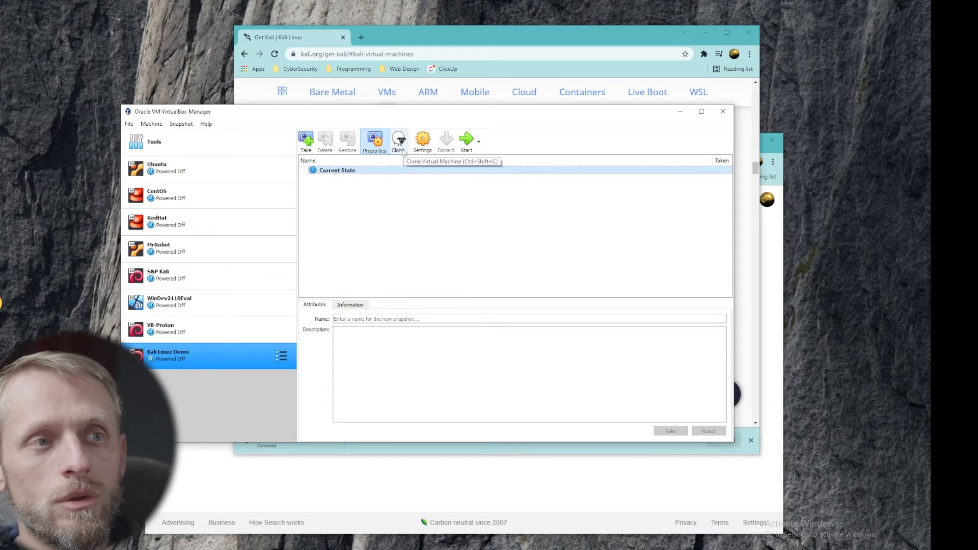
pyautogui.click(426, 148)
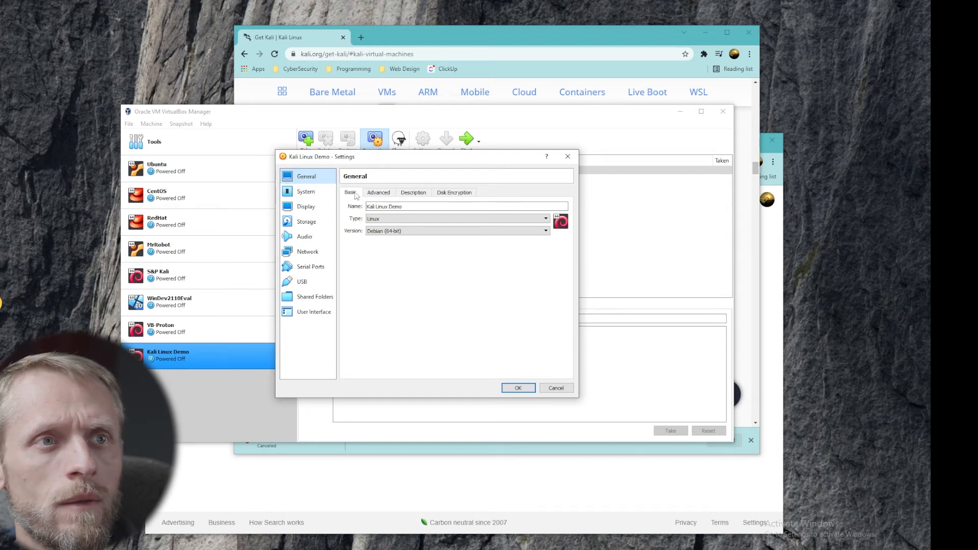
pyautogui.click(378, 193)
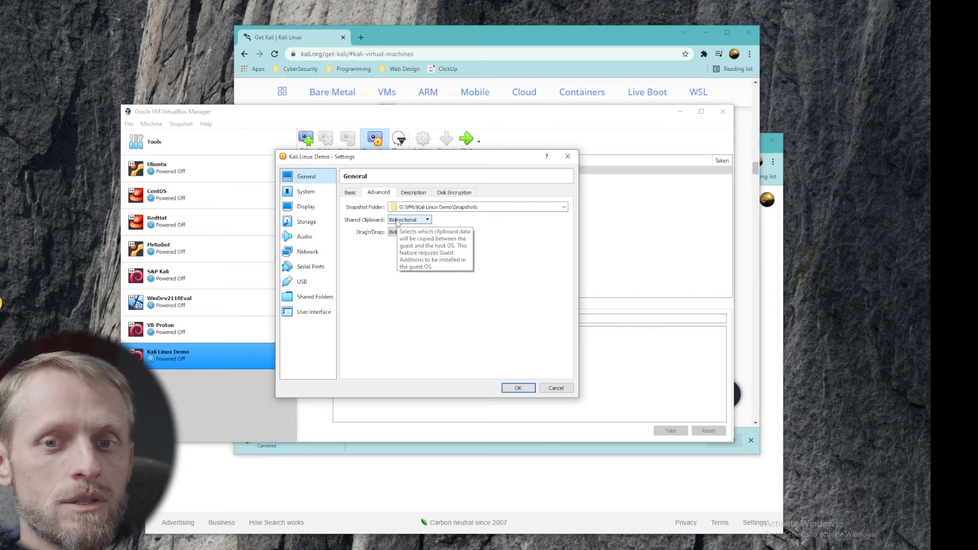
pyautogui.click(392, 221)
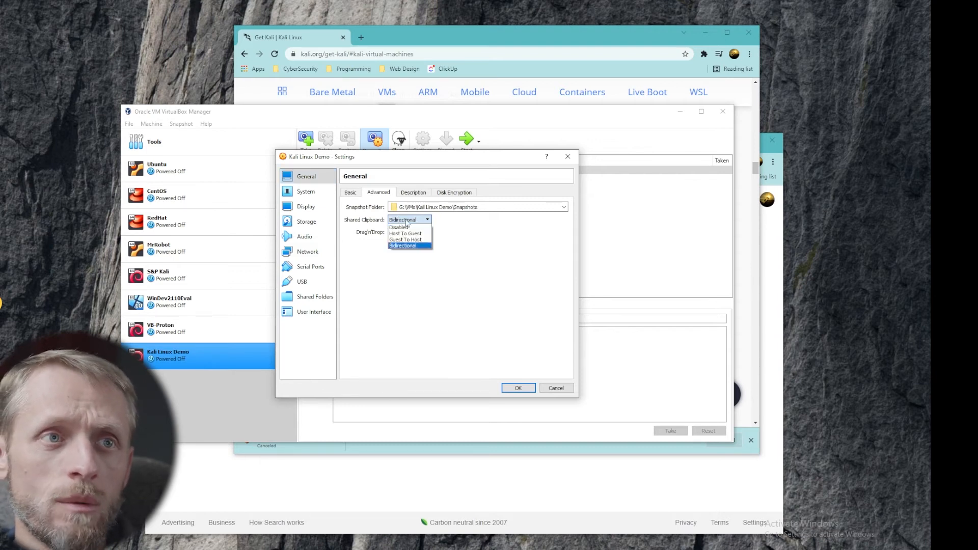
pyautogui.click(445, 225)
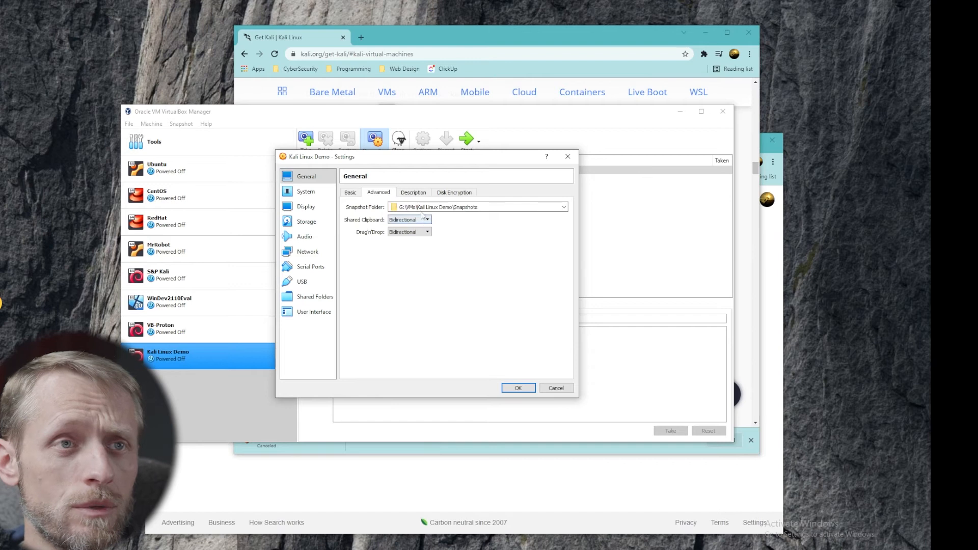
pyautogui.click(415, 194)
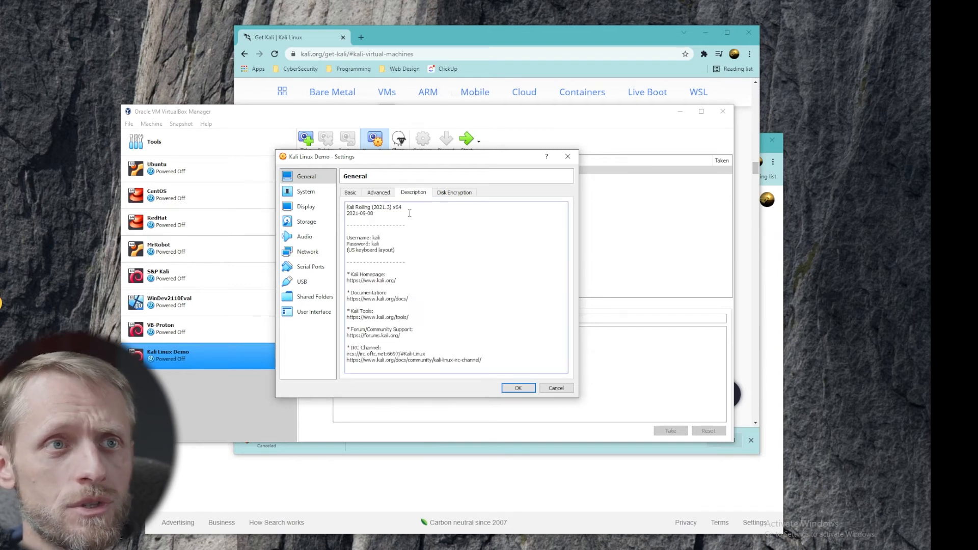
pyautogui.click(447, 195)
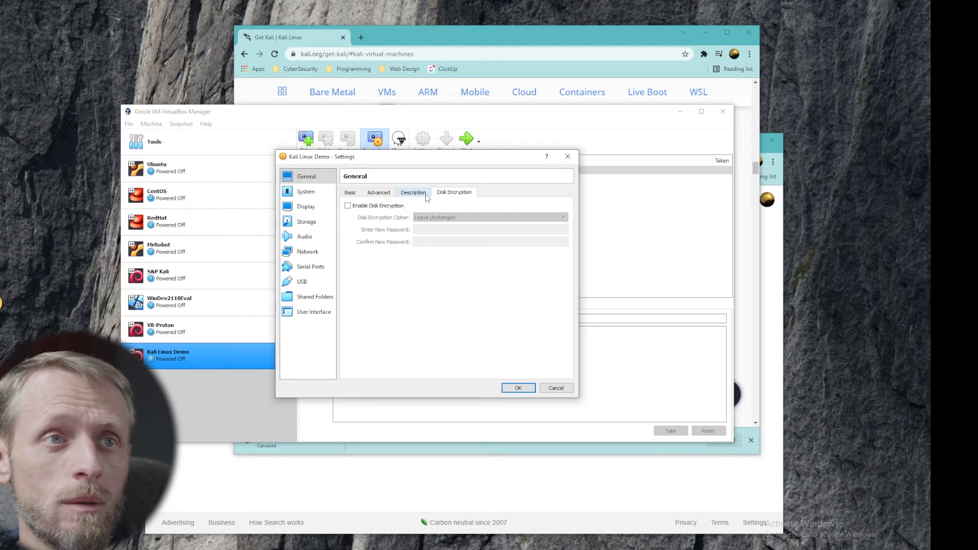
pyautogui.click(351, 193)
# - Raise the Kali Linux Demo machine's processor count to 8 in its System settings
pyautogui.click(307, 192)
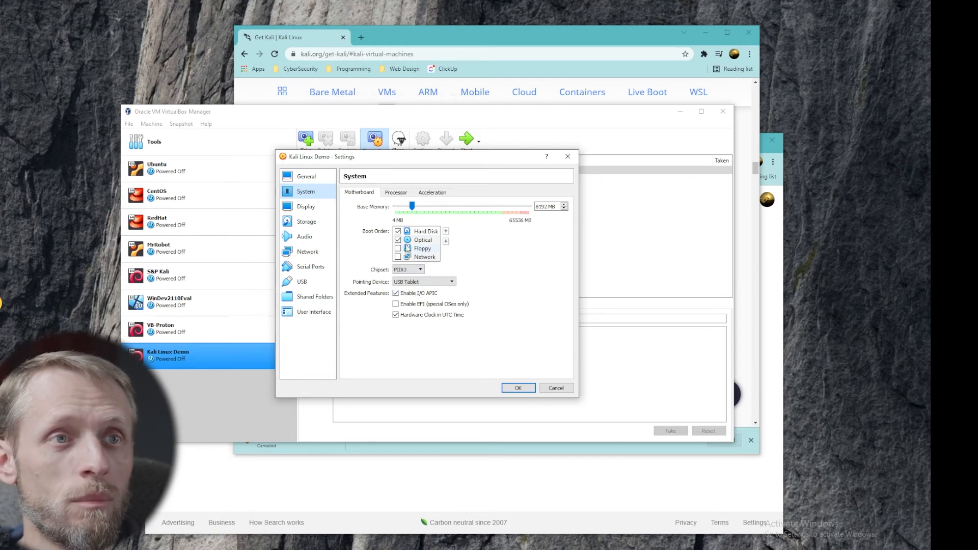
pyautogui.click(403, 194)
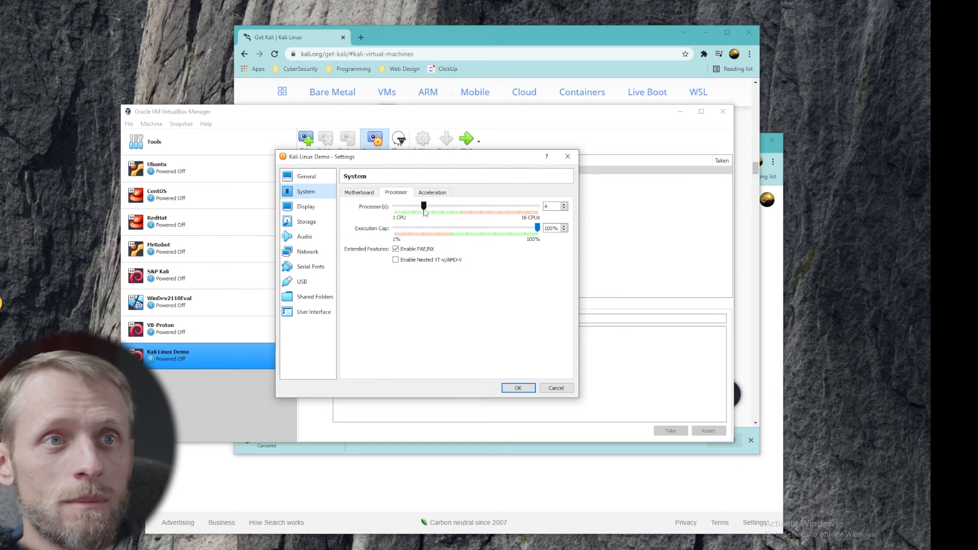
pyautogui.moveTo(424, 205); pyautogui.dragTo(461, 206)
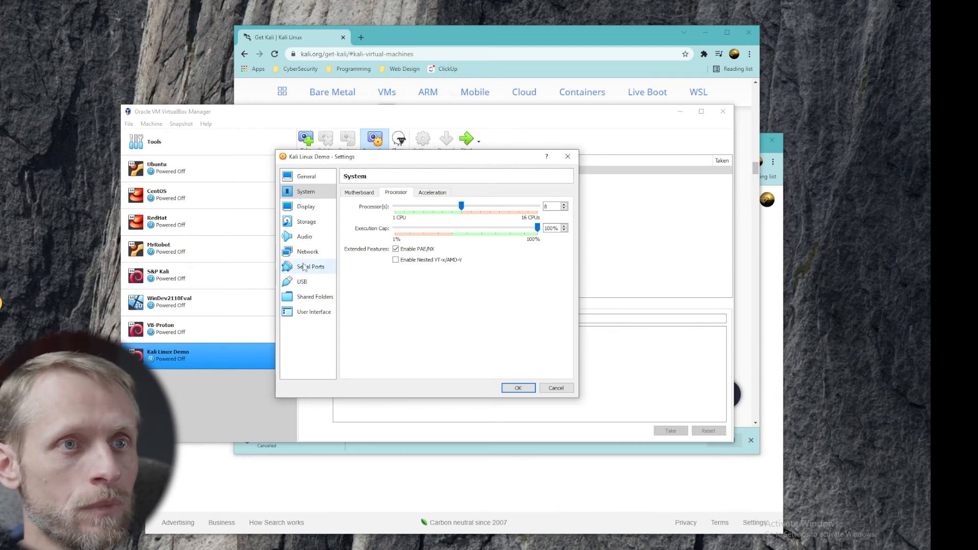
# - Review the acceleration, display, remote display, recording, virtual disk storage and audio settings of the machine
pyautogui.click(432, 193)
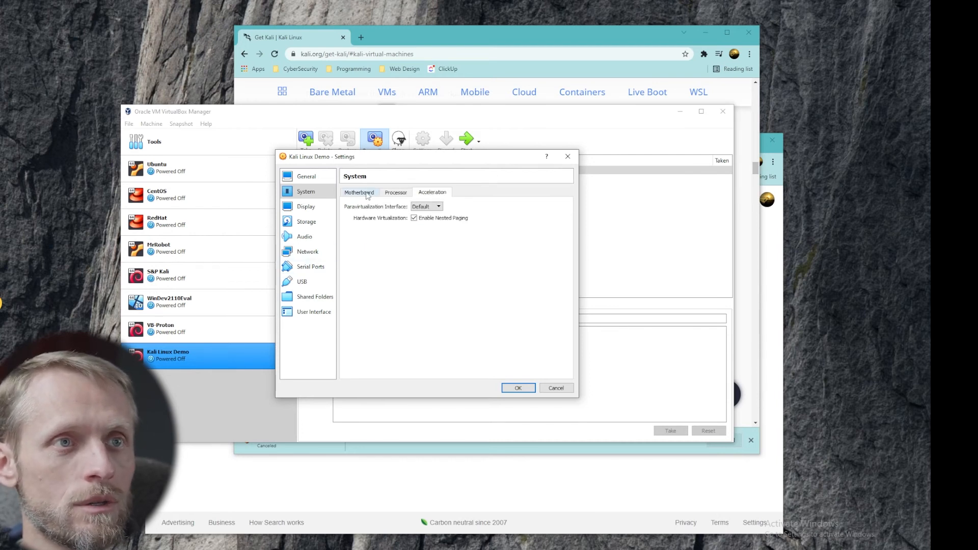
pyautogui.click(307, 212)
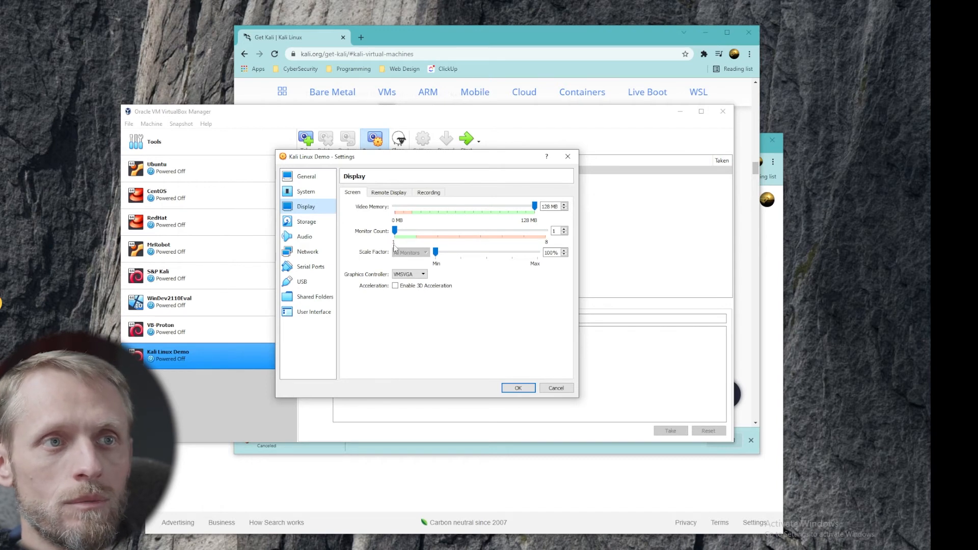
pyautogui.click(385, 194)
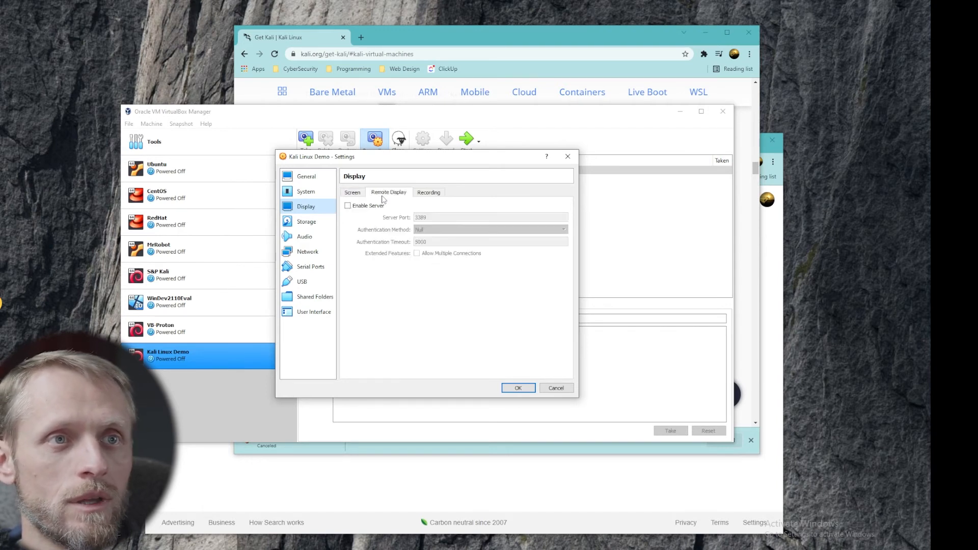
pyautogui.click(421, 195)
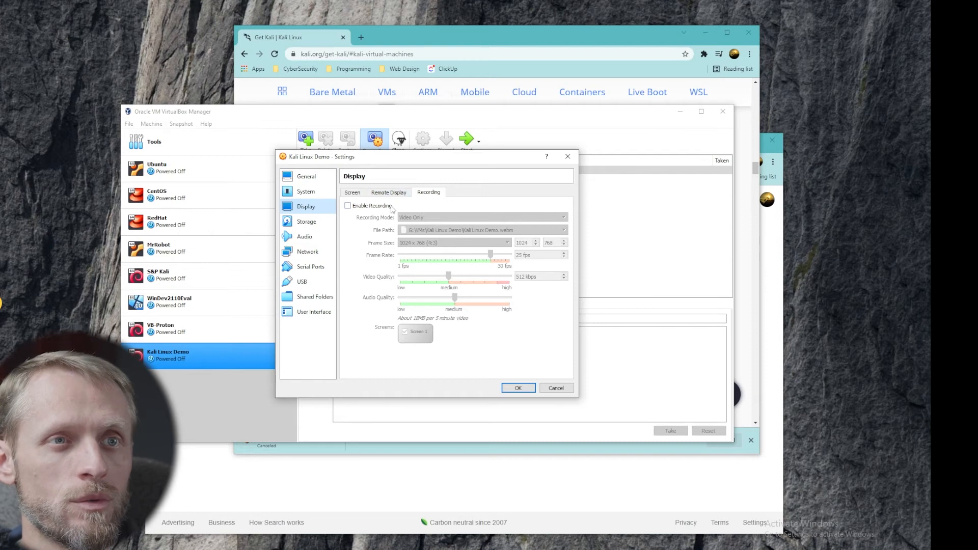
pyautogui.click(355, 196)
pyautogui.click(307, 222)
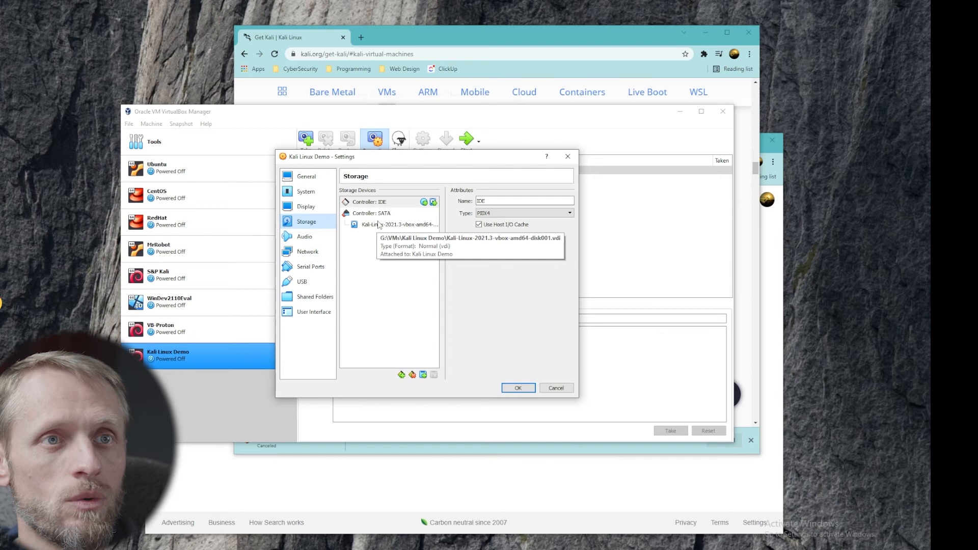
pyautogui.click(378, 227)
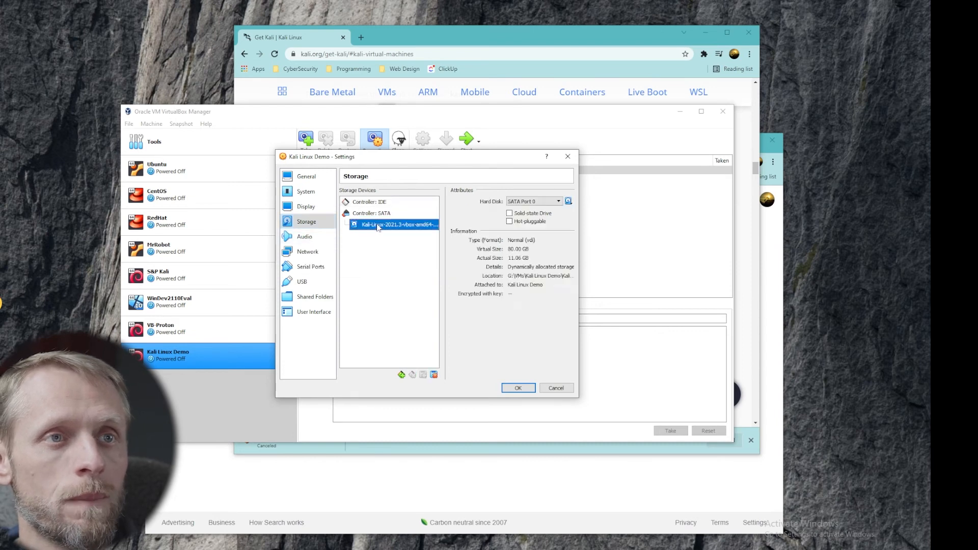
pyautogui.click(310, 237)
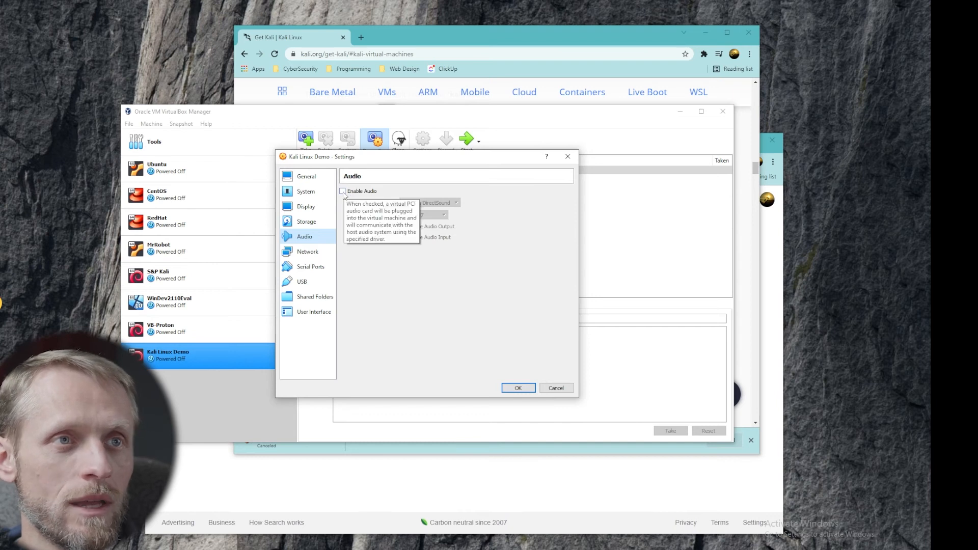
# - Try attaching network Adapter 1 to Bridged Adapter and return it to NAT
pyautogui.click(308, 251)
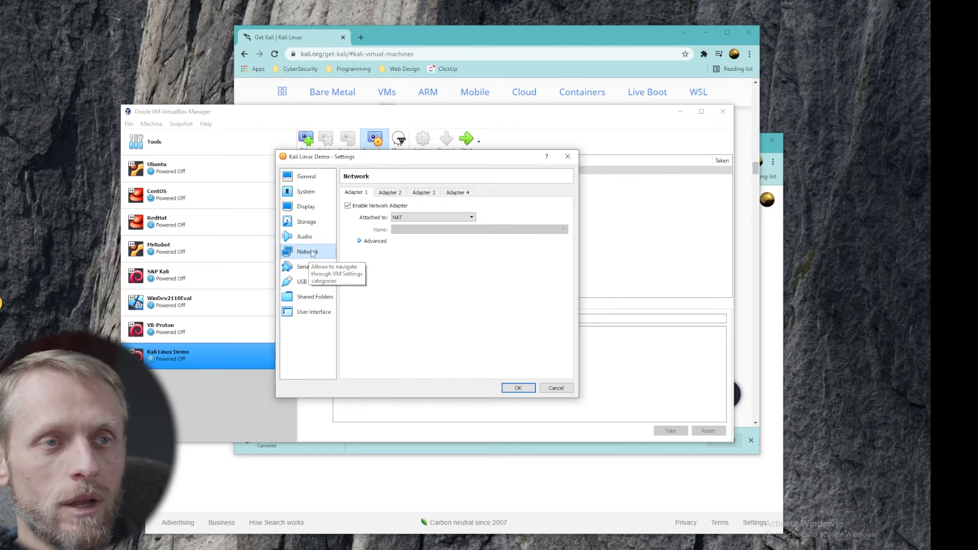
pyautogui.click(406, 219)
pyautogui.click(435, 233)
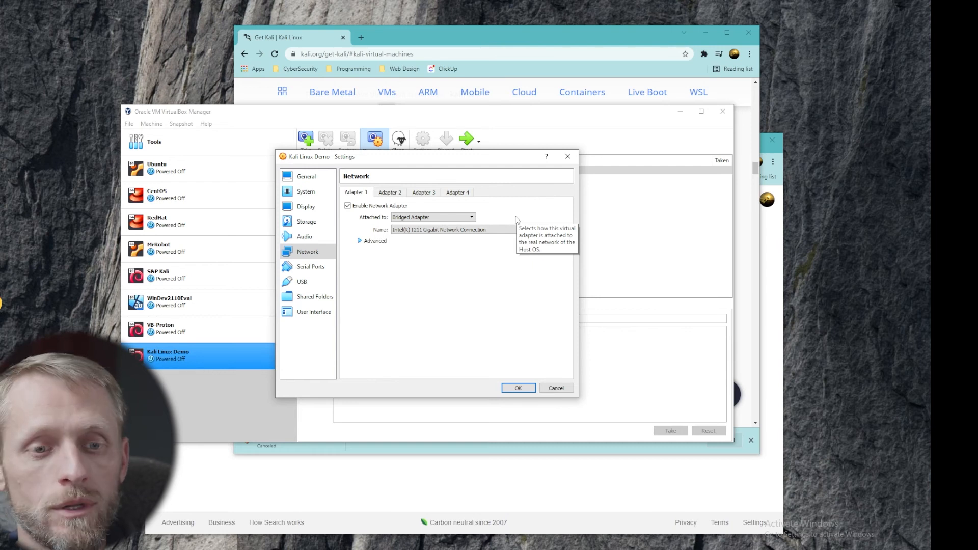
pyautogui.click(422, 219)
pyautogui.click(433, 224)
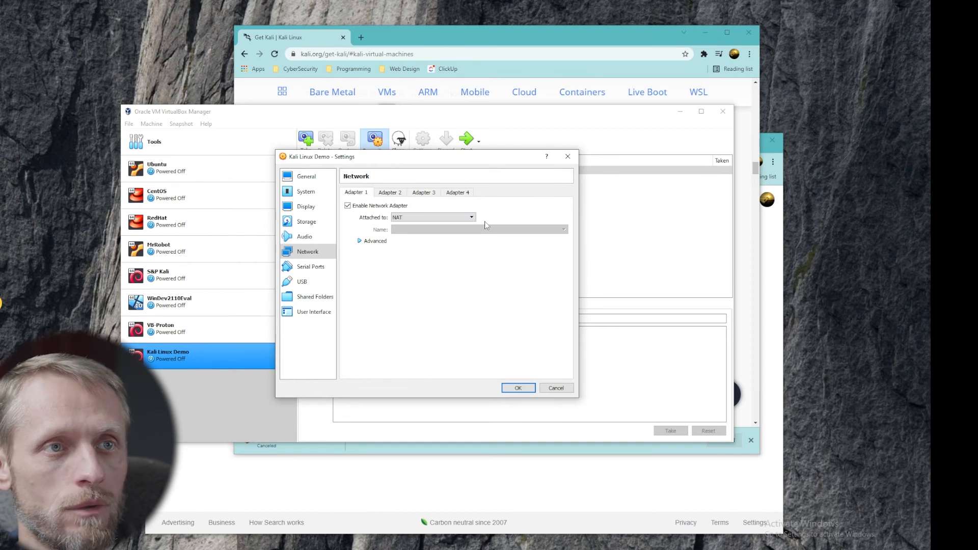
pyautogui.click(442, 219)
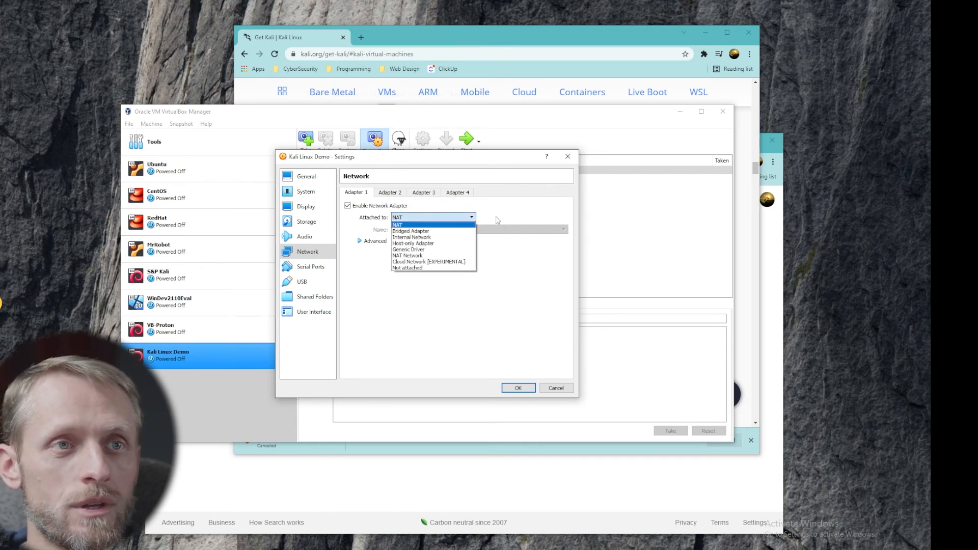
pyautogui.click(431, 225)
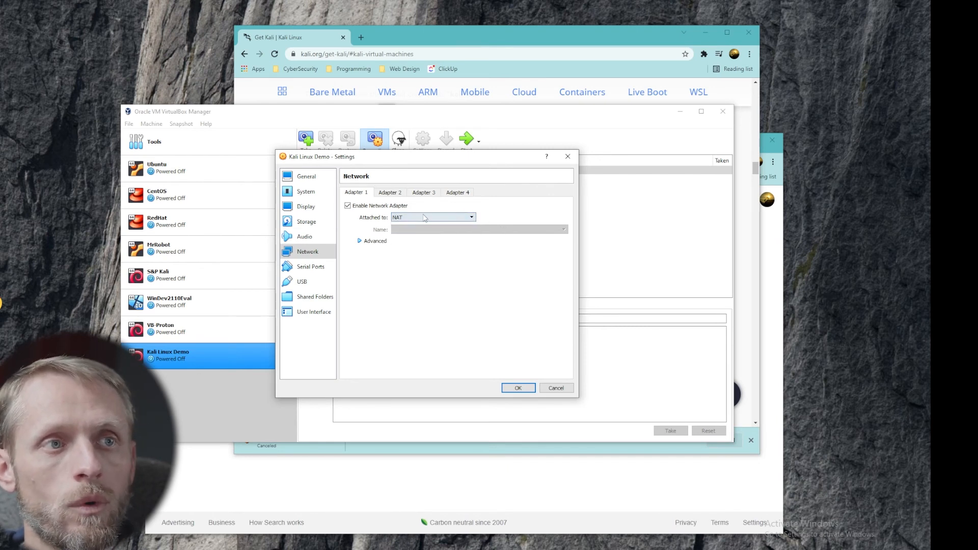
# - Look over the machine's serial port and USB controller settings
pyautogui.click(315, 269)
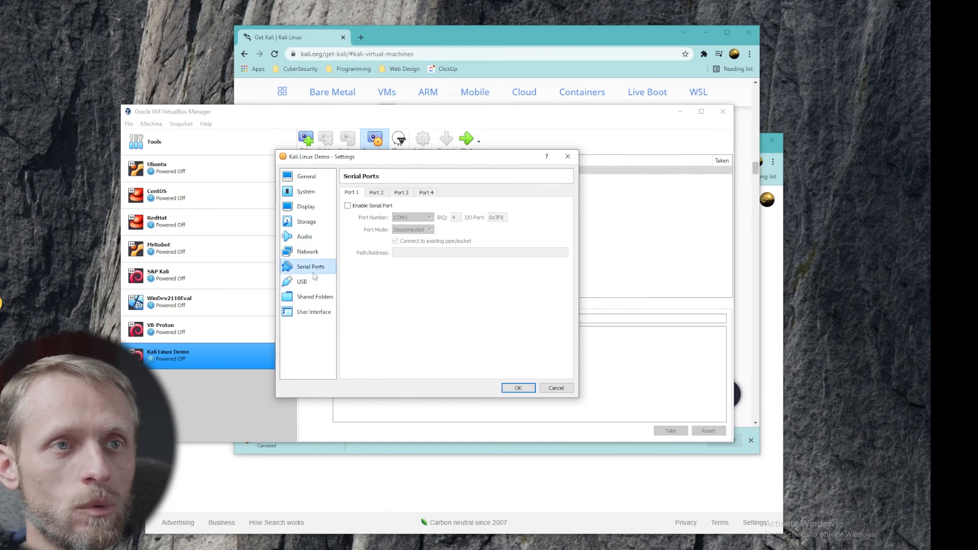
pyautogui.click(317, 283)
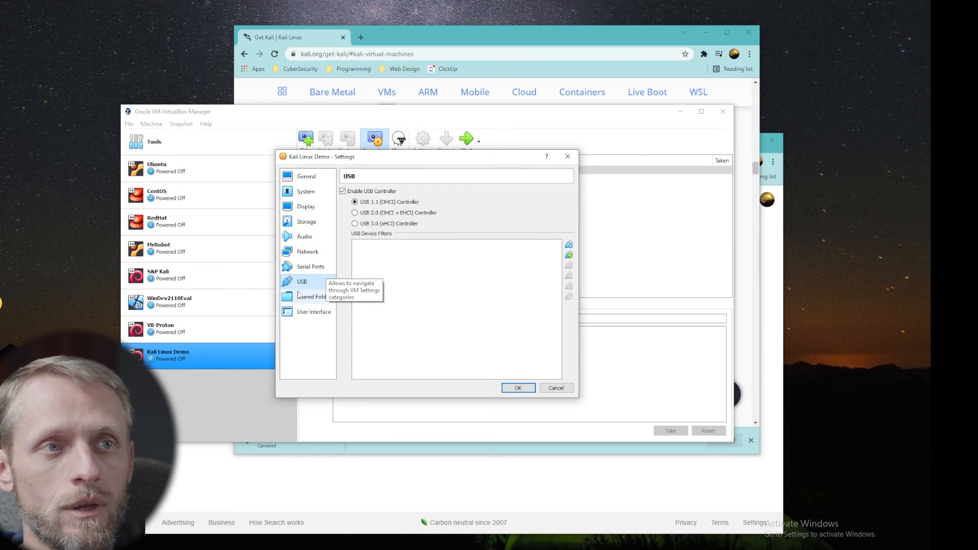
# - Look over the machine's shared folders and user interface settings, and close the settings without saving
pyautogui.click(309, 302)
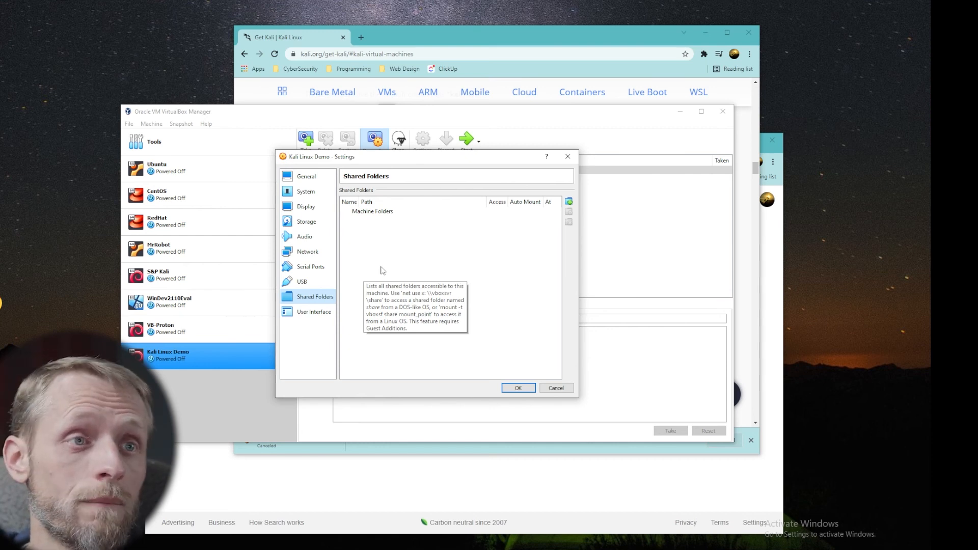
pyautogui.click(317, 312)
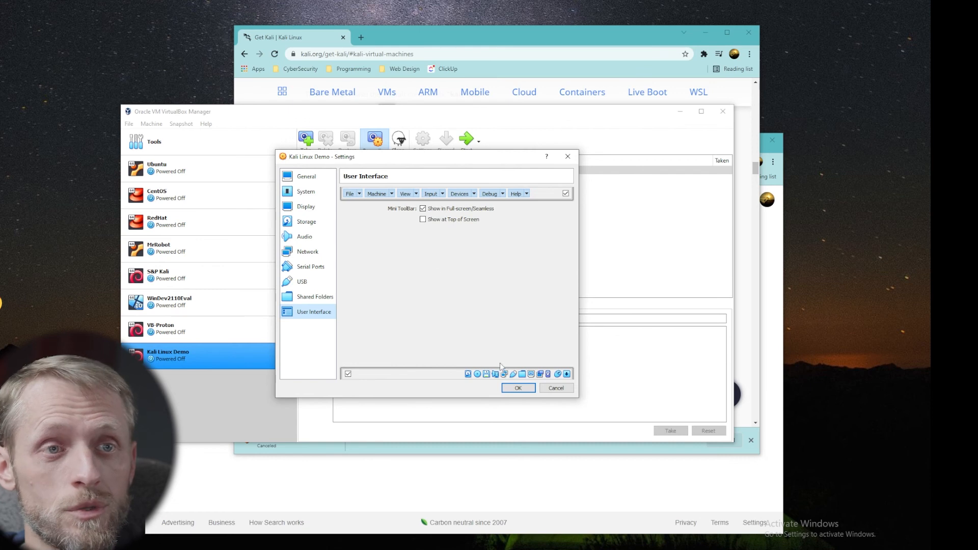
pyautogui.click(556, 388)
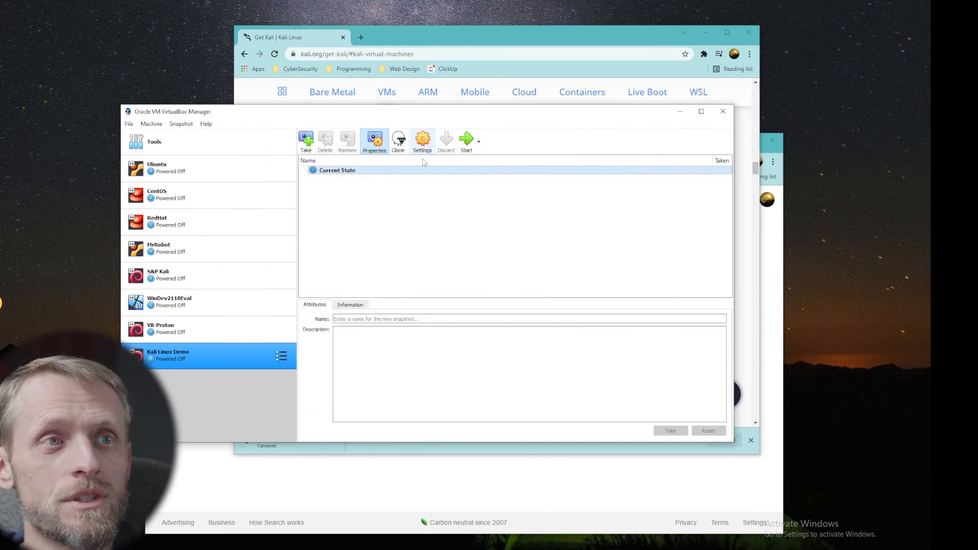
# - Start the Kali Linux Demo machine, then enlarge its window and move it higher on the host desktop
pyautogui.click(467, 144)
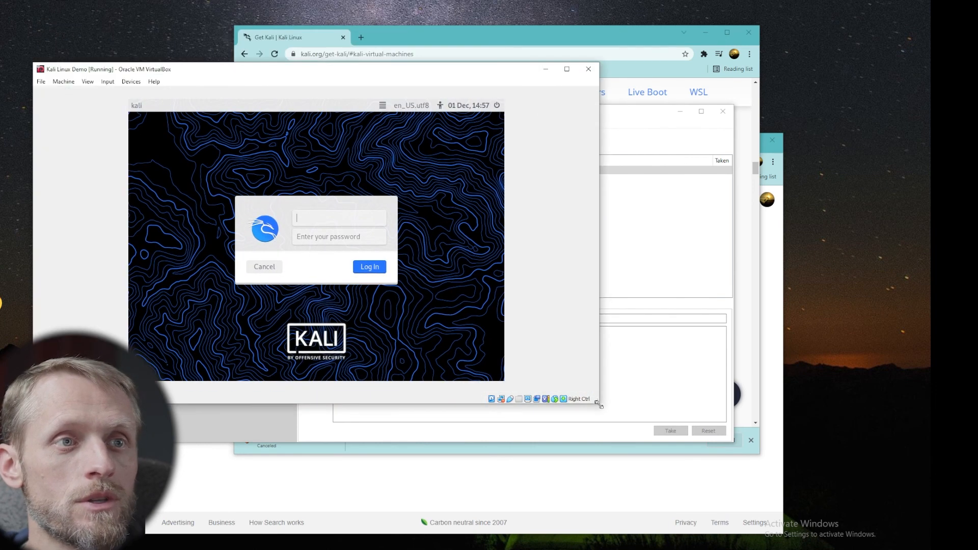
pyautogui.moveTo(597, 402); pyautogui.dragTo(752, 485)
pyautogui.moveTo(537, 72); pyautogui.dragTo(565, 25)
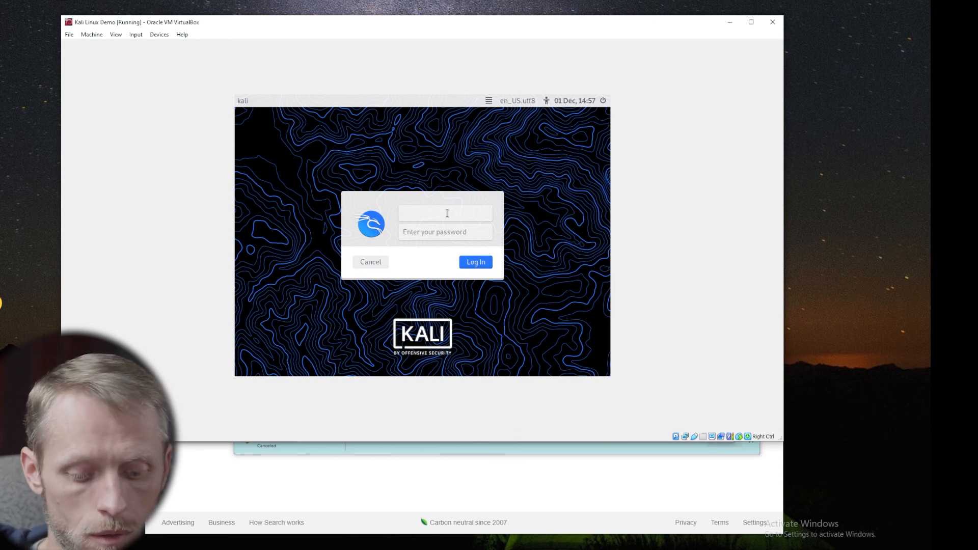
# - Log in to the Kali guest with the default account's username and password
pyautogui.write('kali')
pyautogui.press('Tab')
pyautogui.write('kali')
pyautogui.press('Return')
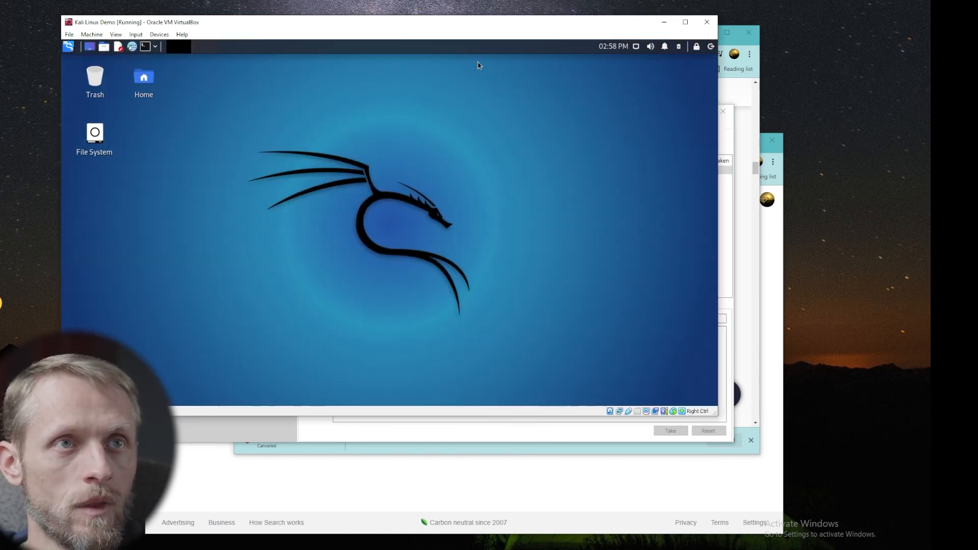
# - Reposition and enlarge the running Kali Linux Demo window so the guest desktop has more room
pyautogui.moveTo(464, 26); pyautogui.dragTo(511, 42)
pyautogui.moveTo(764, 431); pyautogui.dragTo(790, 462)
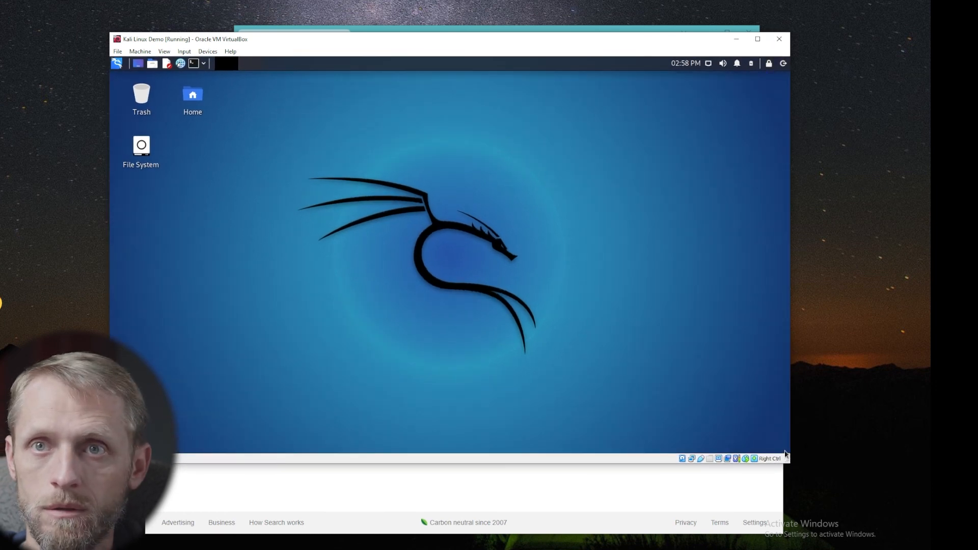
pyautogui.moveTo(497, 39); pyautogui.dragTo(493, 18)
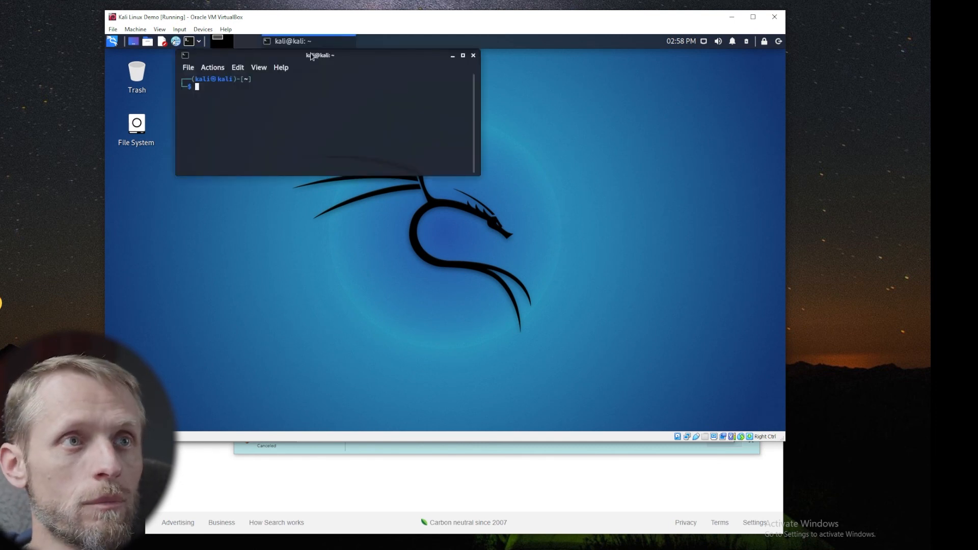
# - Move the terminal to the middle of the Kali desktop and run sudo apt-get update, authorising it with the account password
pyautogui.moveTo(353, 55); pyautogui.dragTo(513, 174)
pyautogui.write('su')
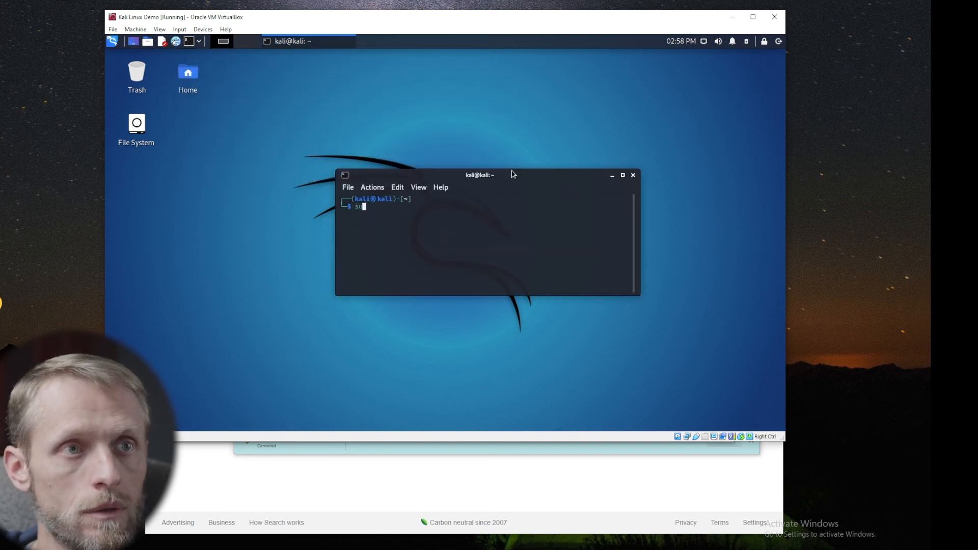
pyautogui.write('do apt-get')
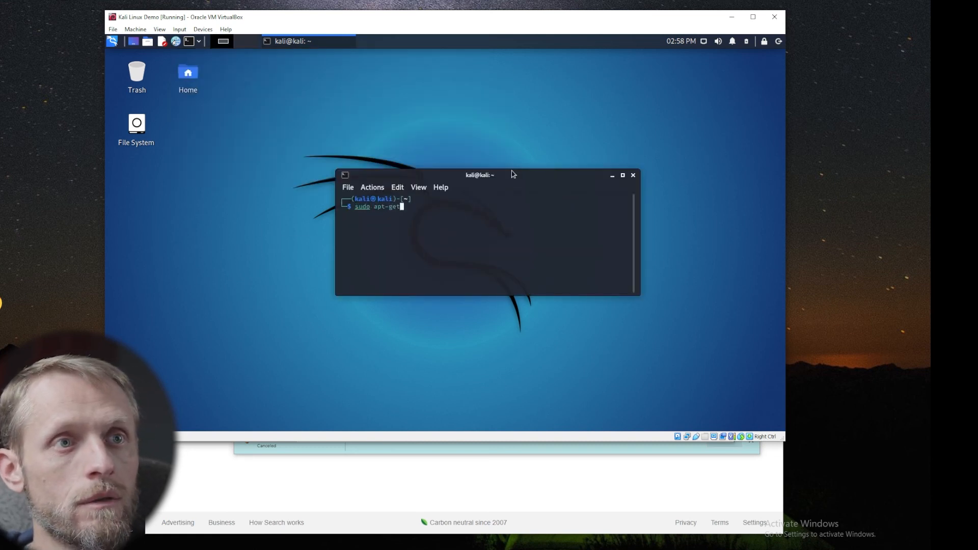
pyautogui.write(' update')
pyautogui.press('Return')
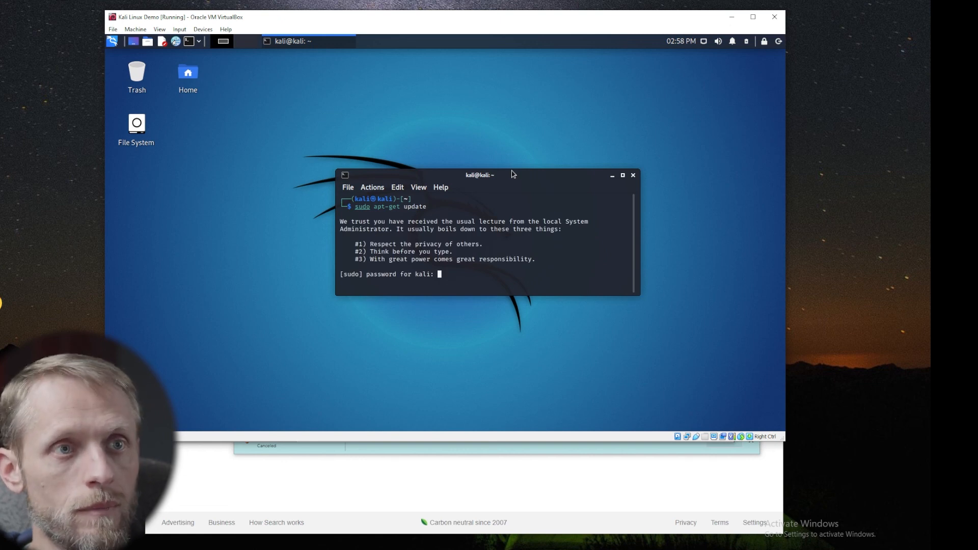
pyautogui.press('Return')
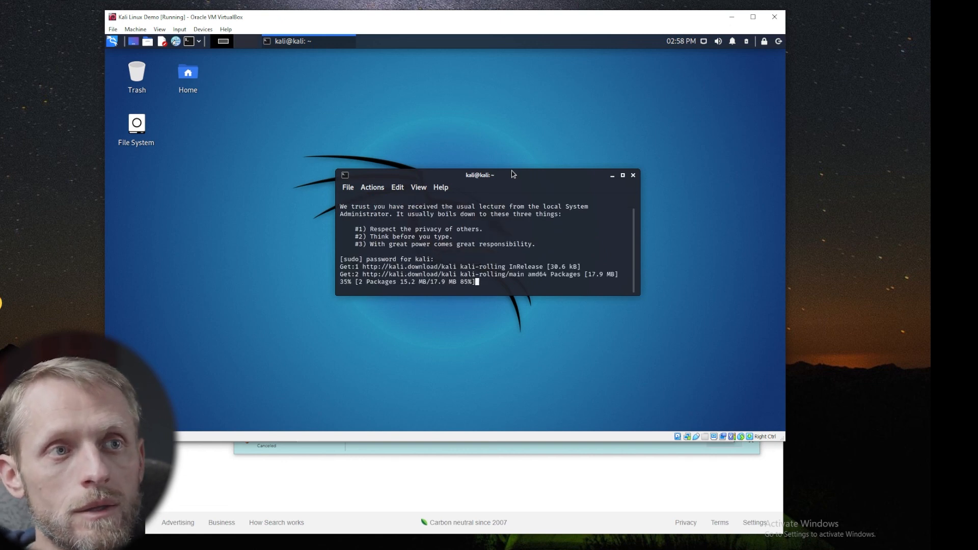